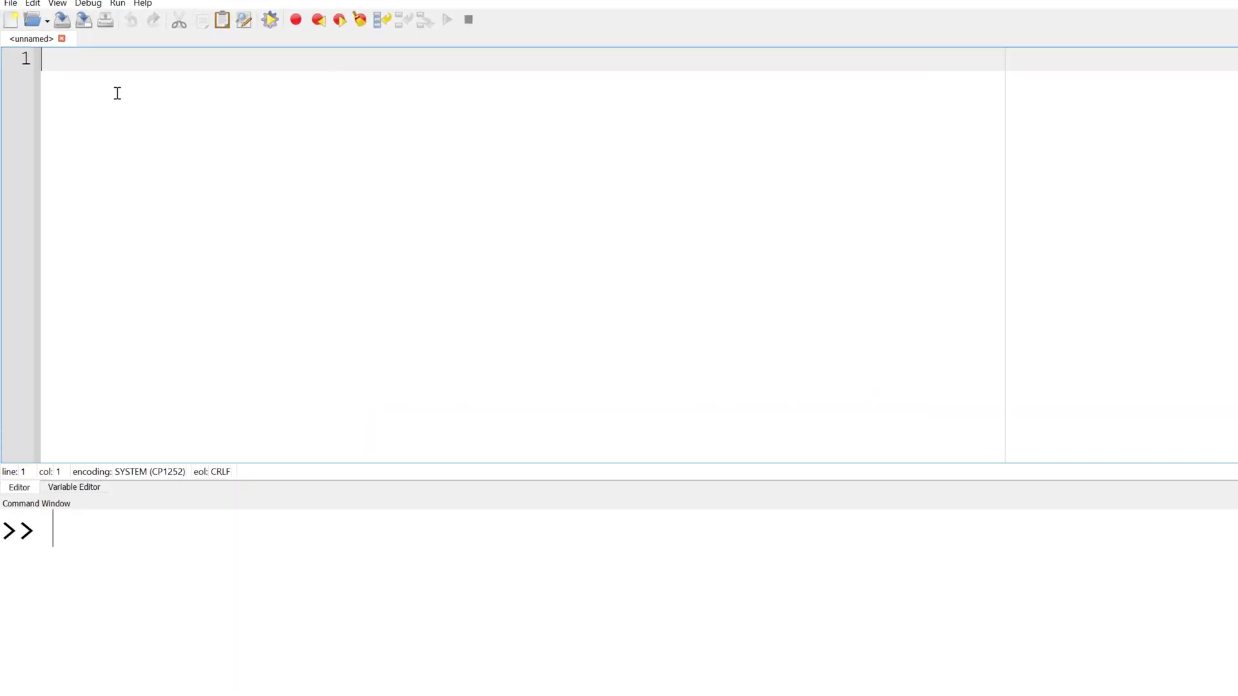
{"action": "type", "text": "i = "}
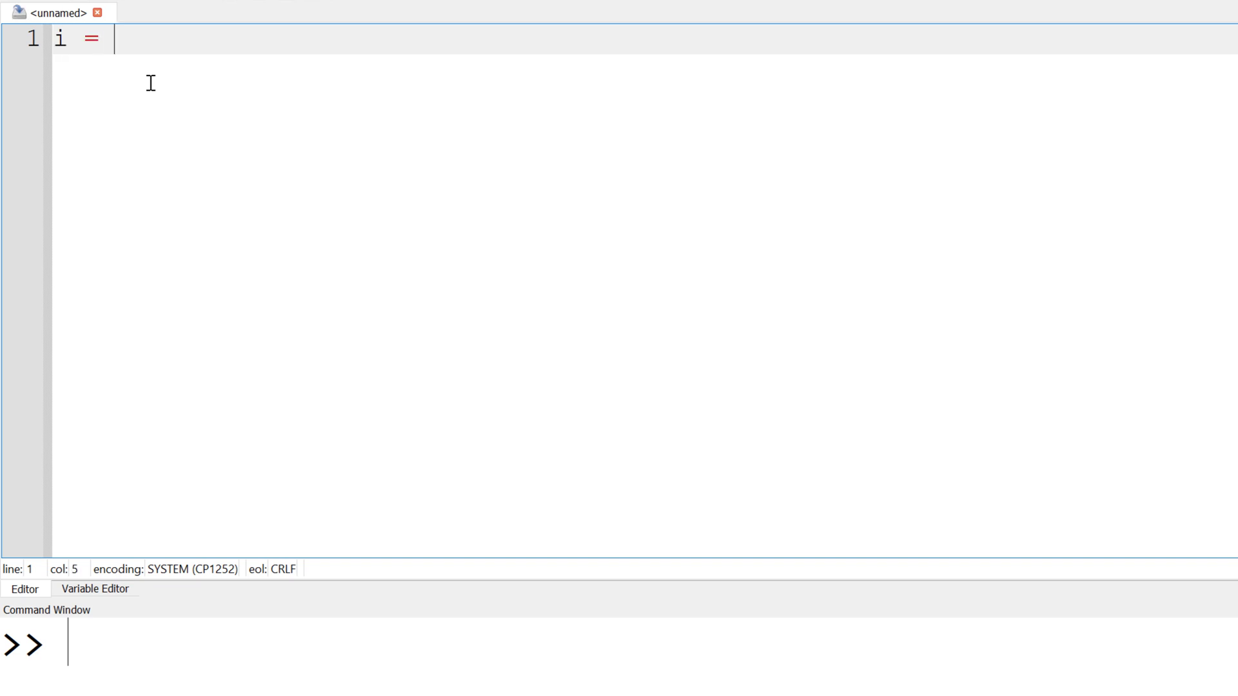
{"action": "type", "text": "1;"}
Set i = 1 on line 1 and begin line 2 for the 'my index i = %d' fprintf.
{"action": "key", "text": "Return"}
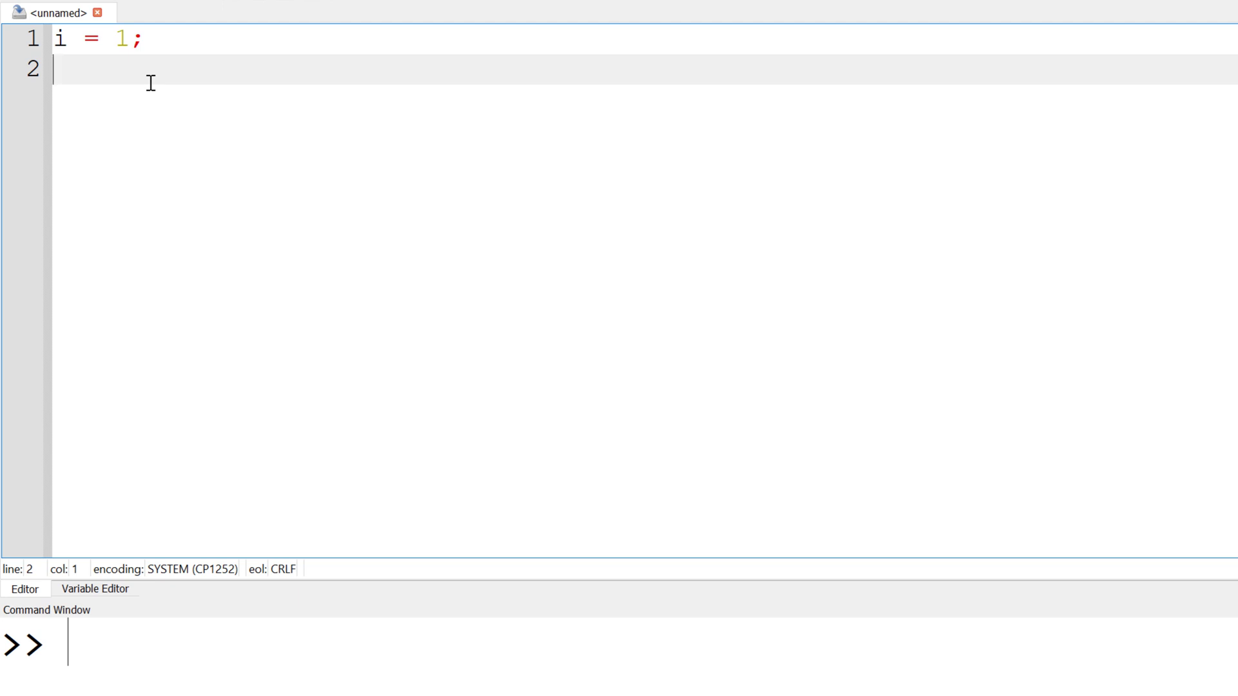
{"action": "type", "text": "fprint"}
{"action": "type", "text": "f('my"}
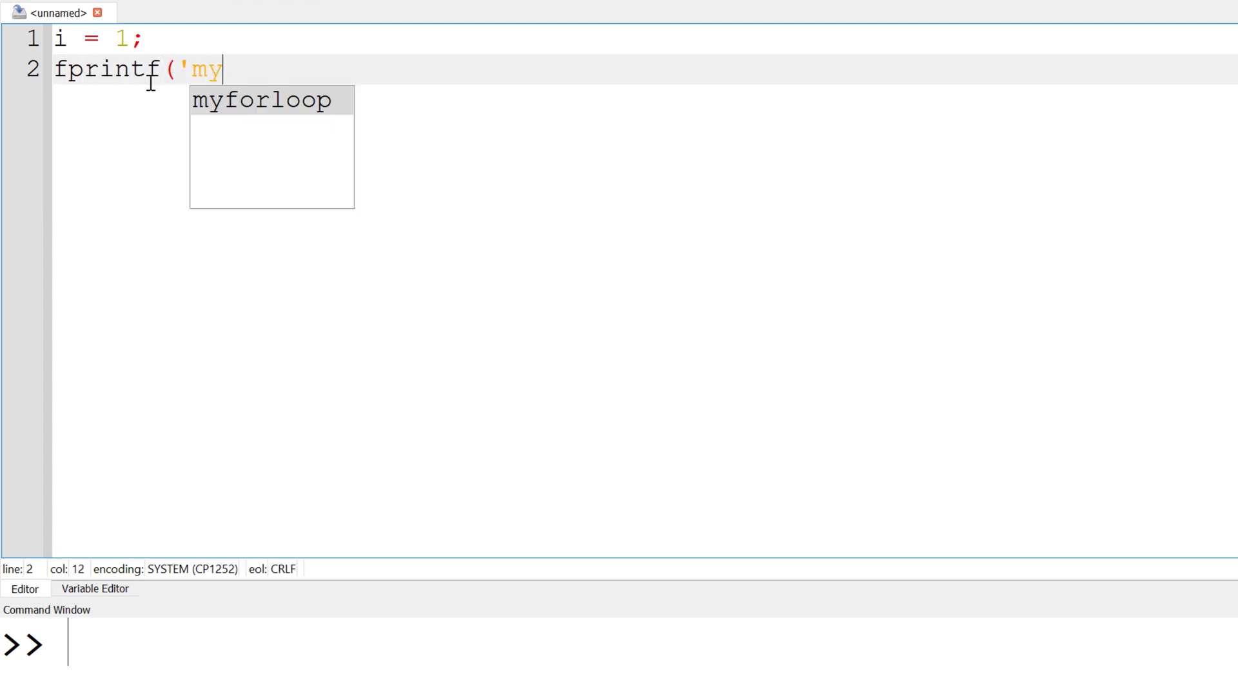
{"action": "type", "text": " index i "}
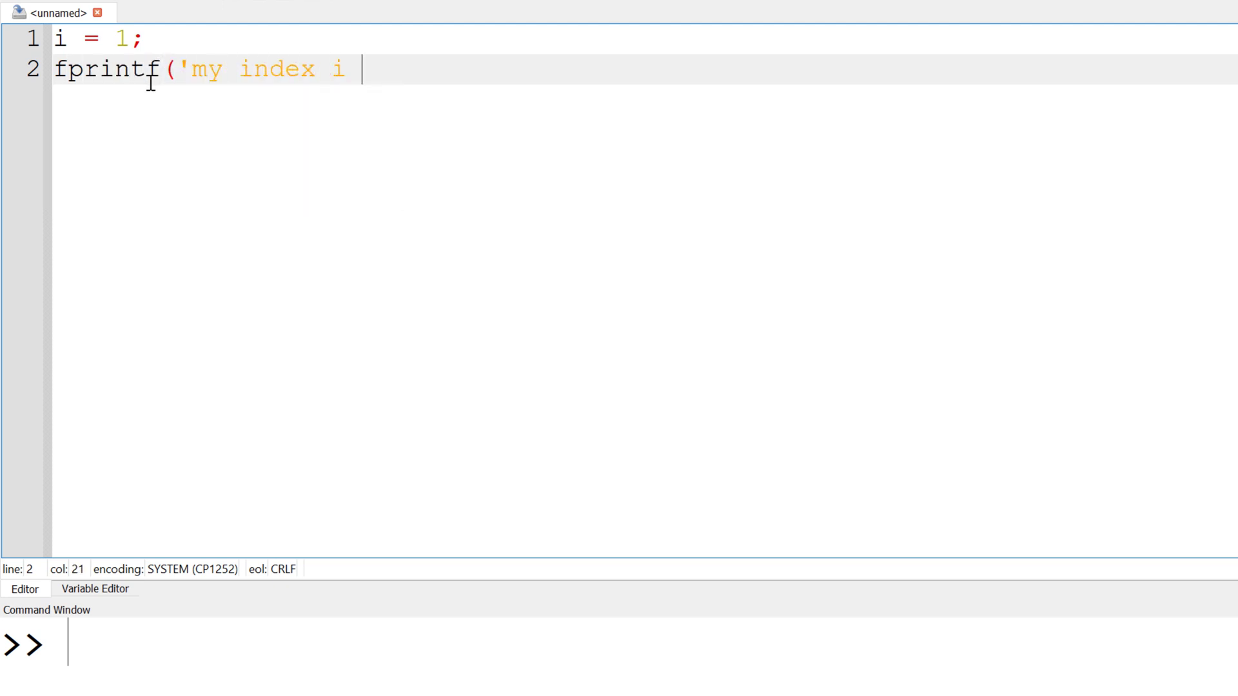
{"action": "type", "text": "= %"}
{"action": "type", "text": "d\\n"}
{"action": "type", "text": "',"}
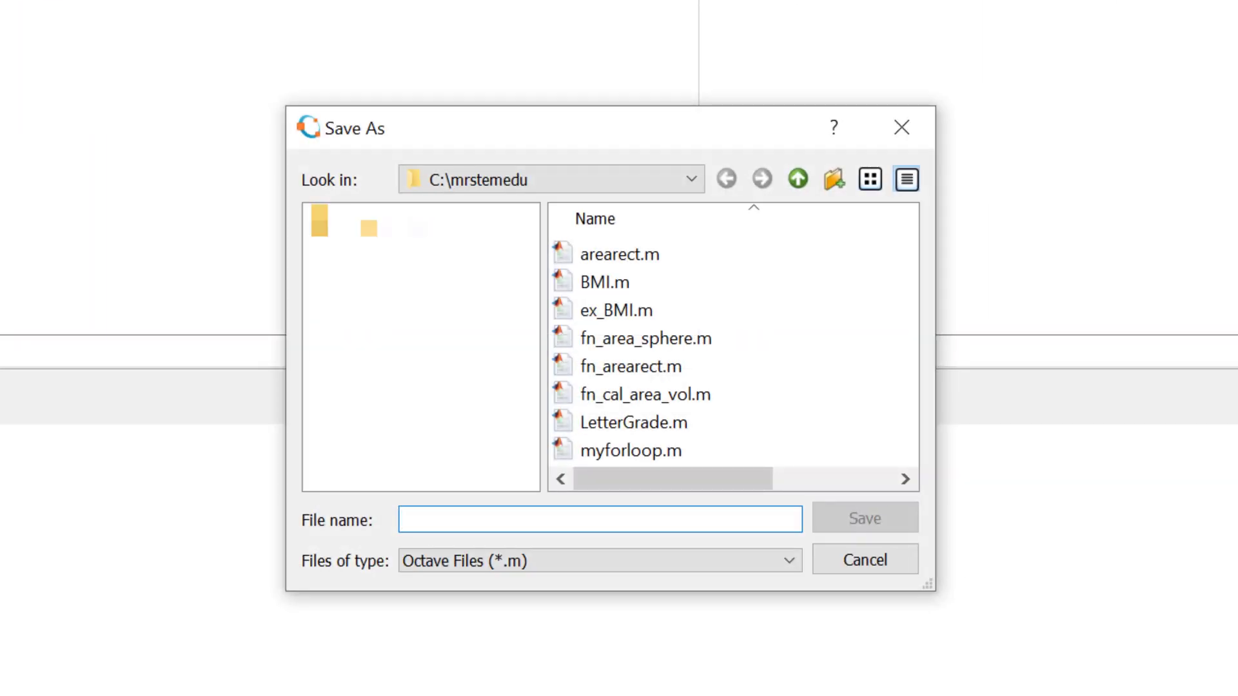
Save the script over the existing myforloop.m, confirming the replacement.
{"action": "double_click", "coordinate": [630, 450]}
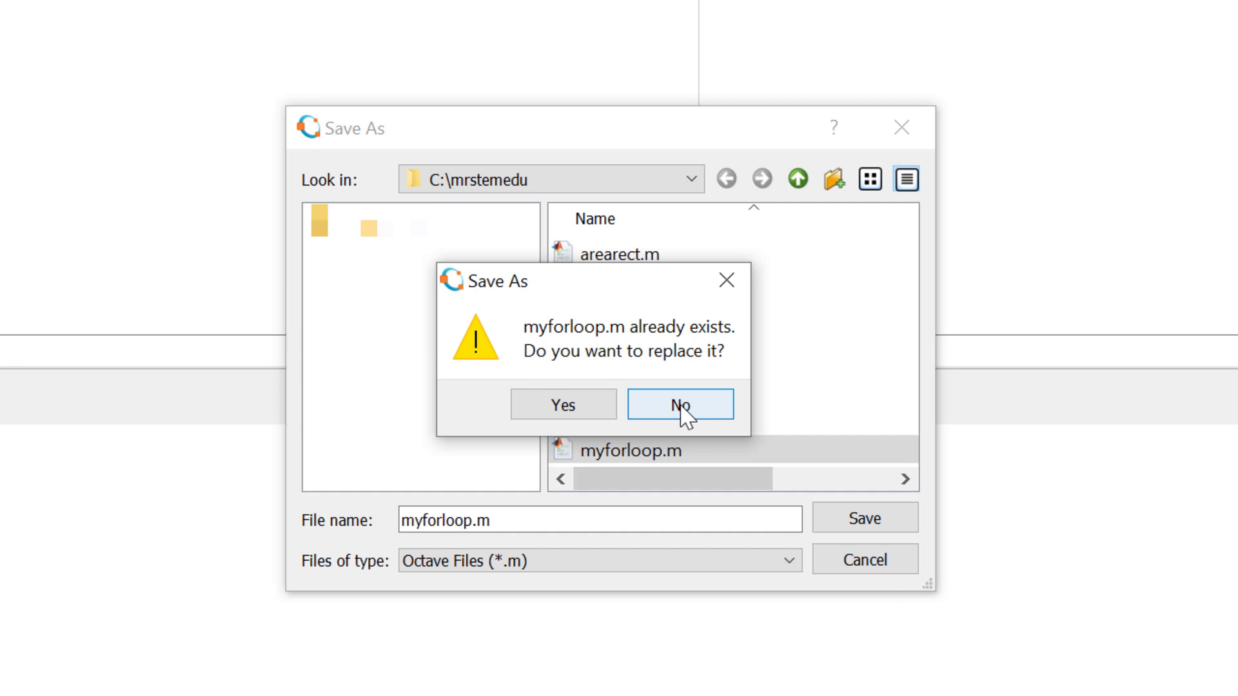
{"action": "left_click", "coordinate": [682, 411]}
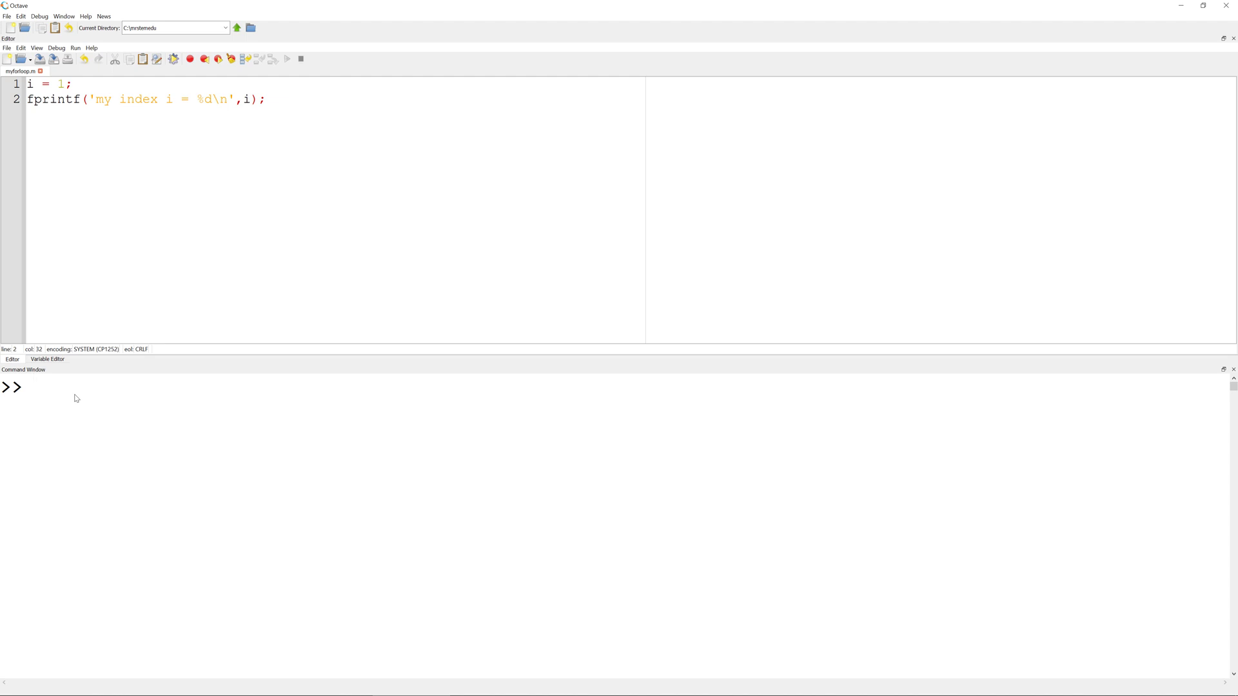
Run myforloop so it prints 'my index i = 1', then return to line 1.
{"action": "left_click", "coordinate": [174, 59]}
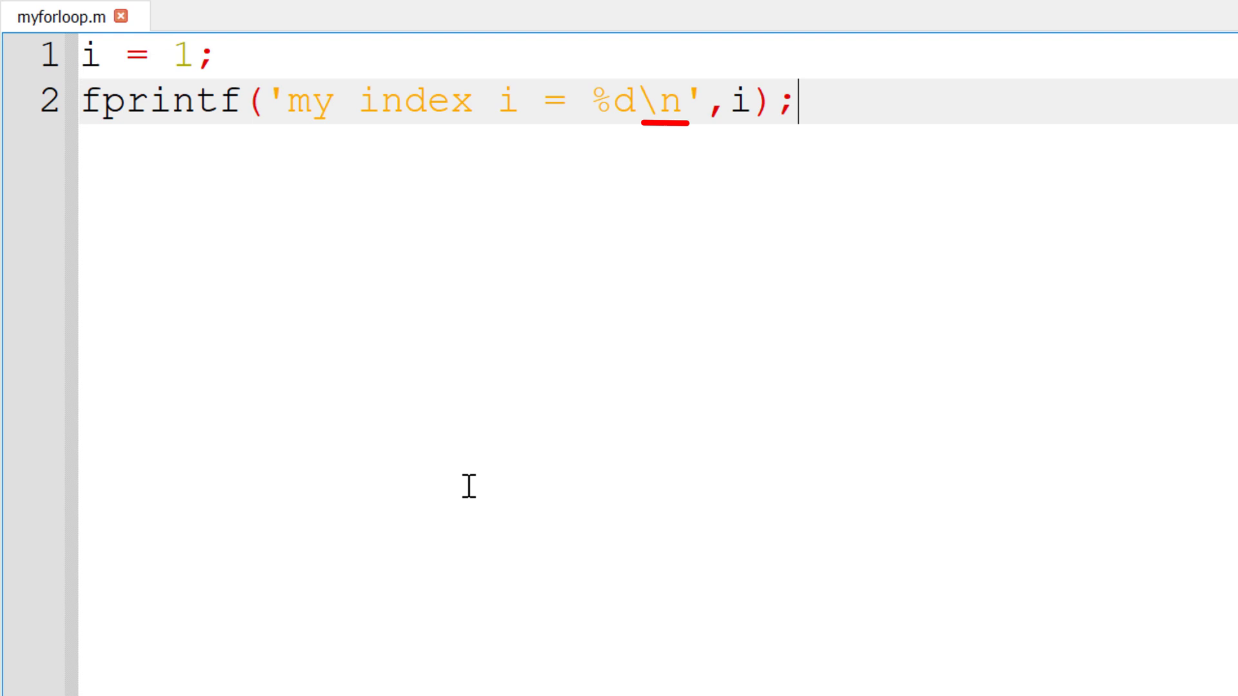
{"action": "left_click", "coordinate": [267, 69]}
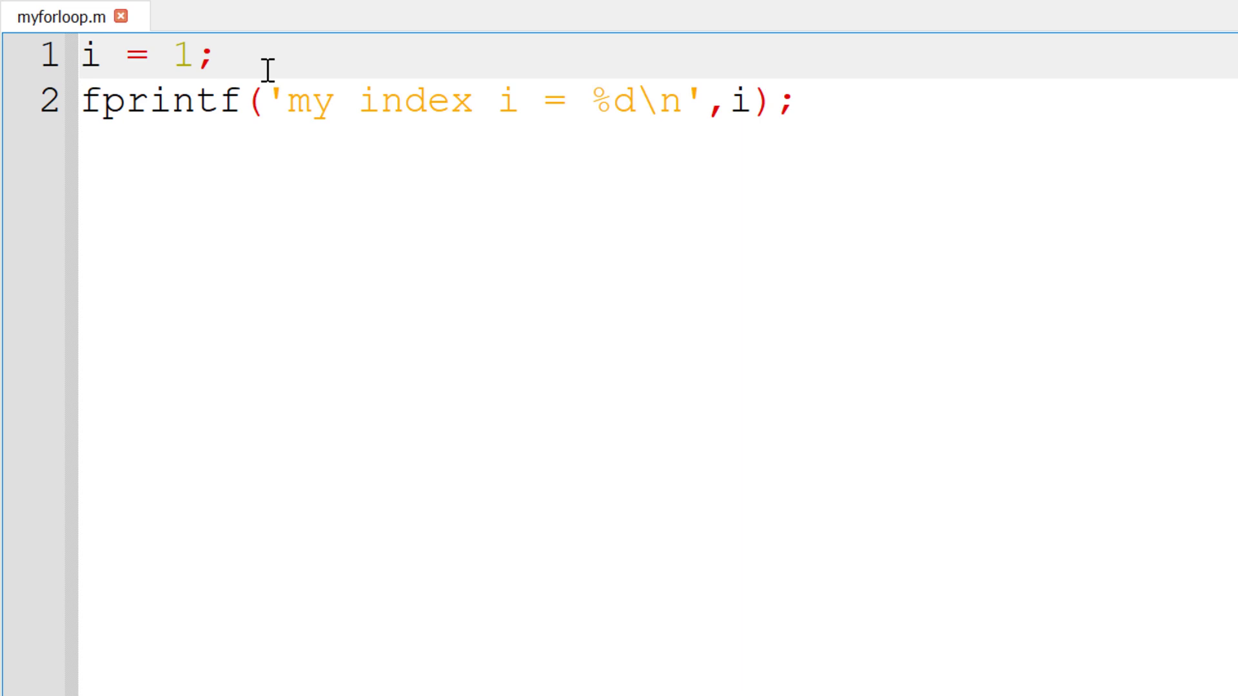
Replace line 1 with for i = [-2 4 3], close the loop with end, and indent fprintf.
{"action": "key", "text": "shift+Home"}
{"action": "type", "text": "for"}
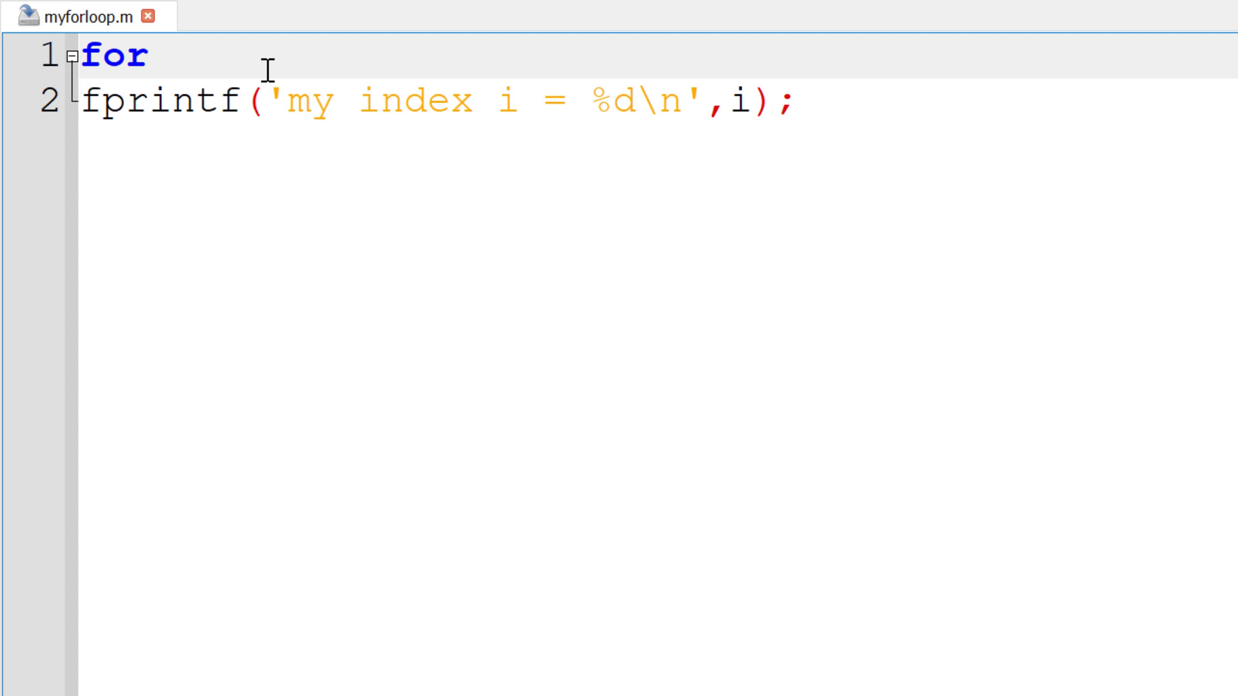
{"action": "type", "text": " i = "}
{"action": "type", "text": "[-2"}
{"action": "type", "text": " 4 3]"}
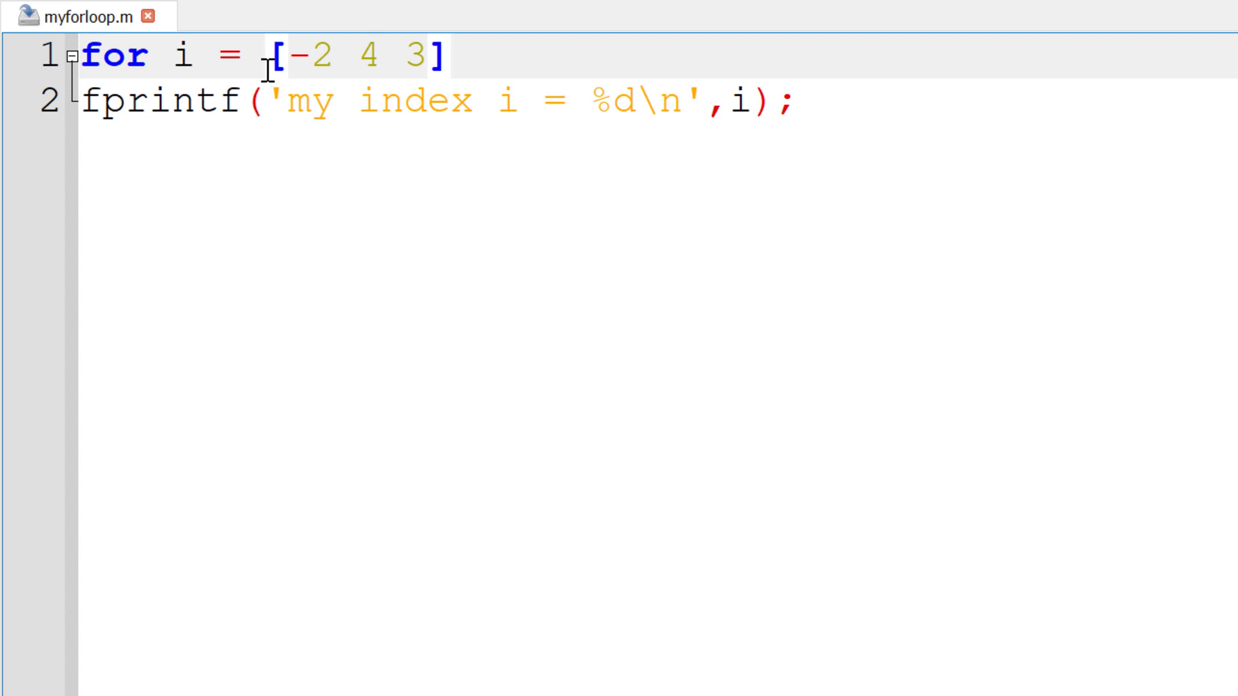
{"action": "key", "text": "Down"}
{"action": "key", "text": "End"}
{"action": "key", "text": "Return"}
{"action": "type", "text": "end"}
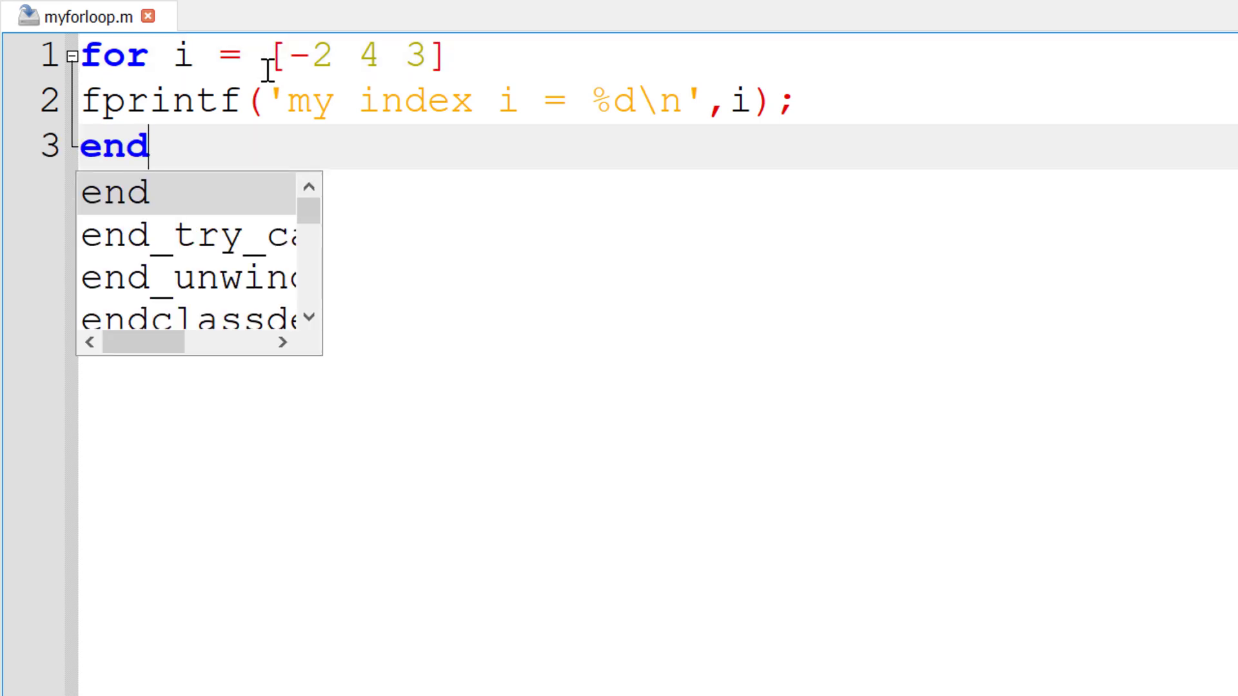
{"action": "key", "text": "Escape"}
{"action": "key", "text": "Up"}
{"action": "key", "text": "Home"}
{"action": "key", "text": "Tab"}
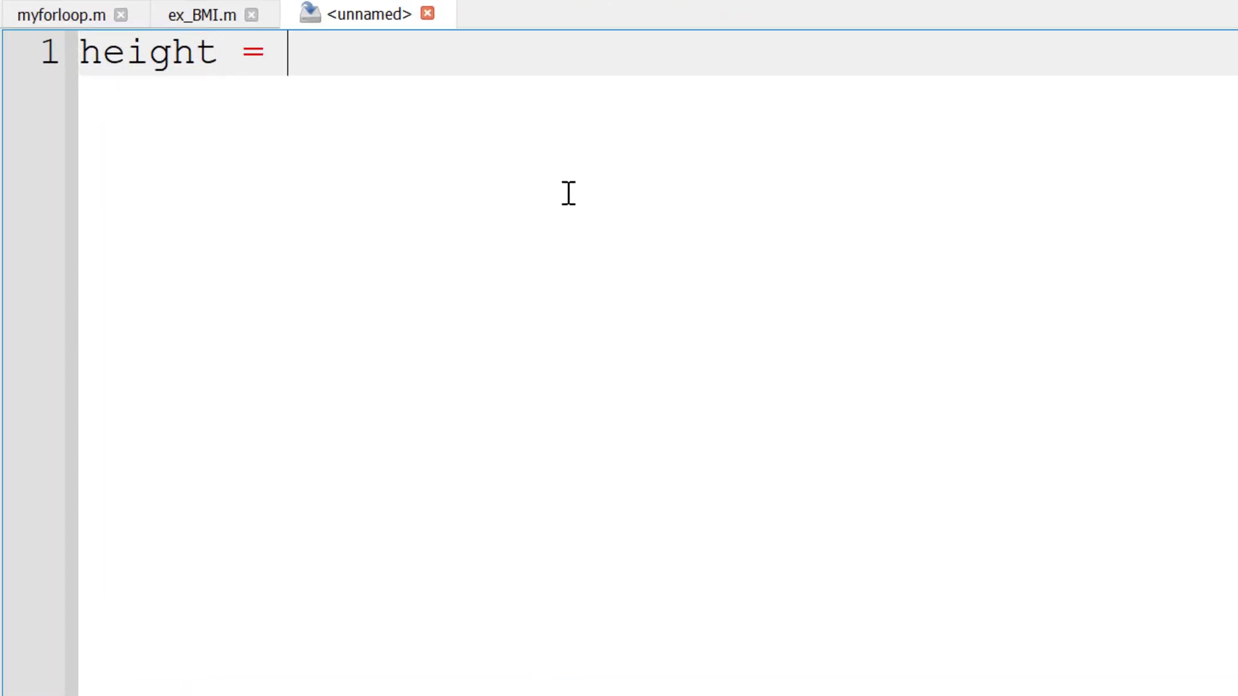
{"action": "type", "text": "[1.78"}
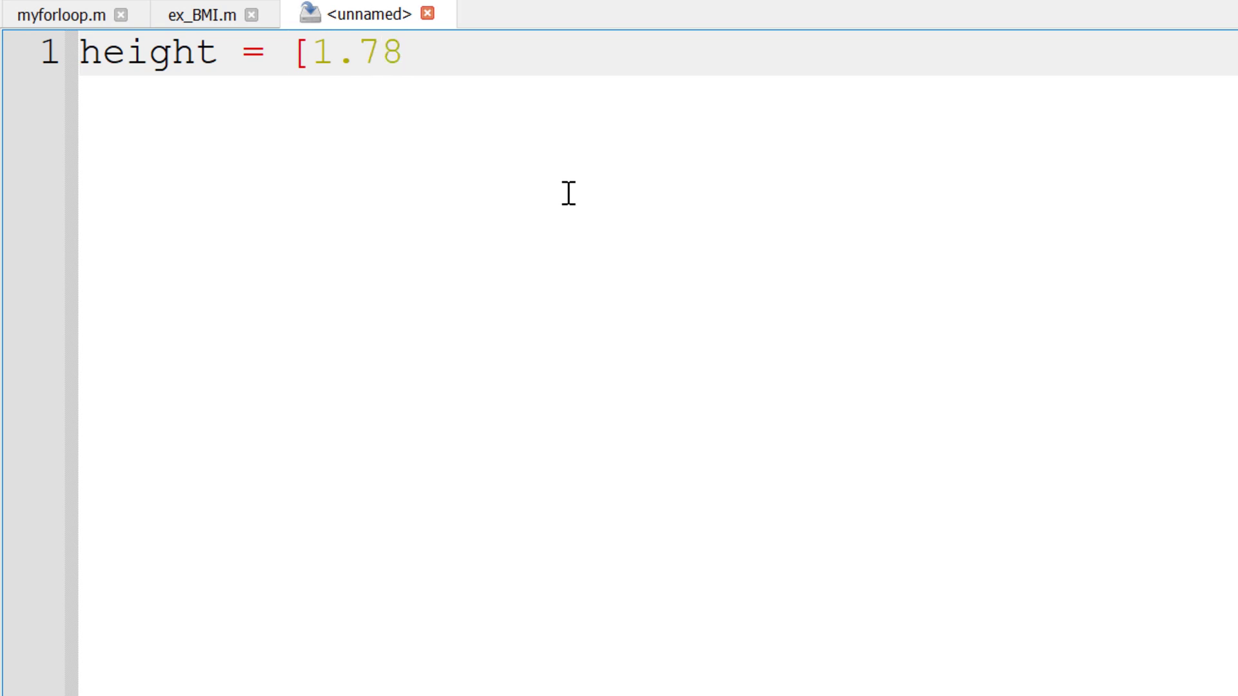
{"action": "type", "text": " 1.85 1."}
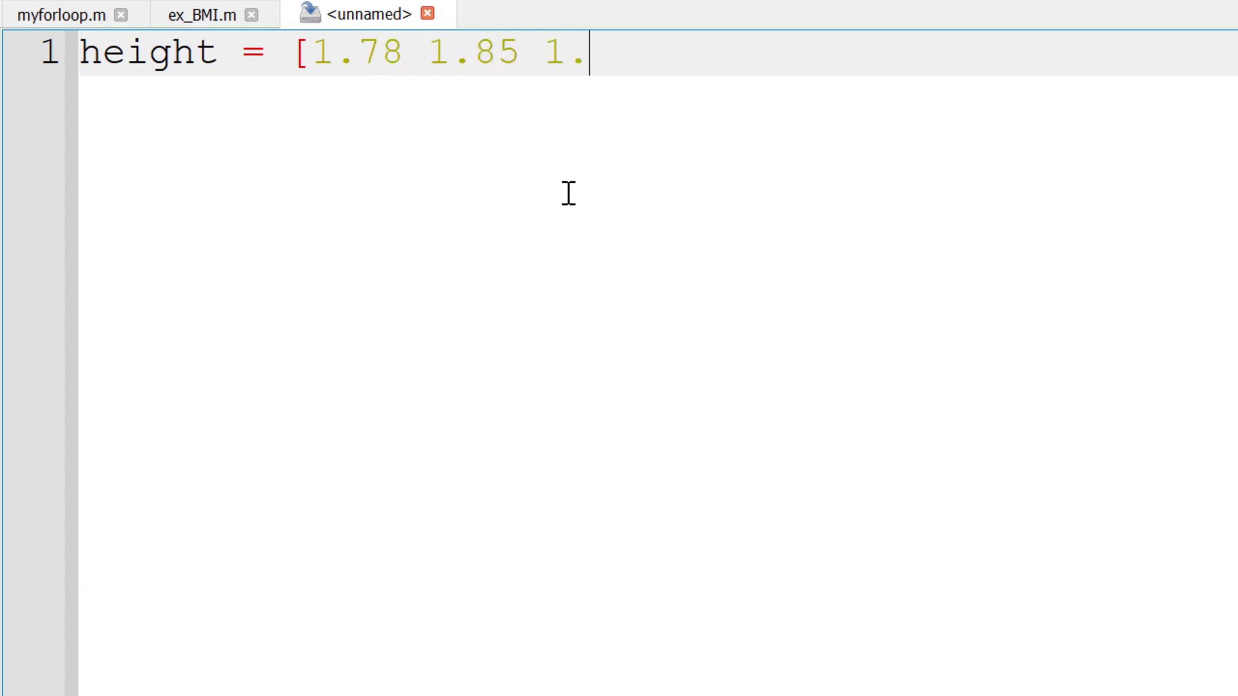
{"action": "type", "text": "73 1.68 "}
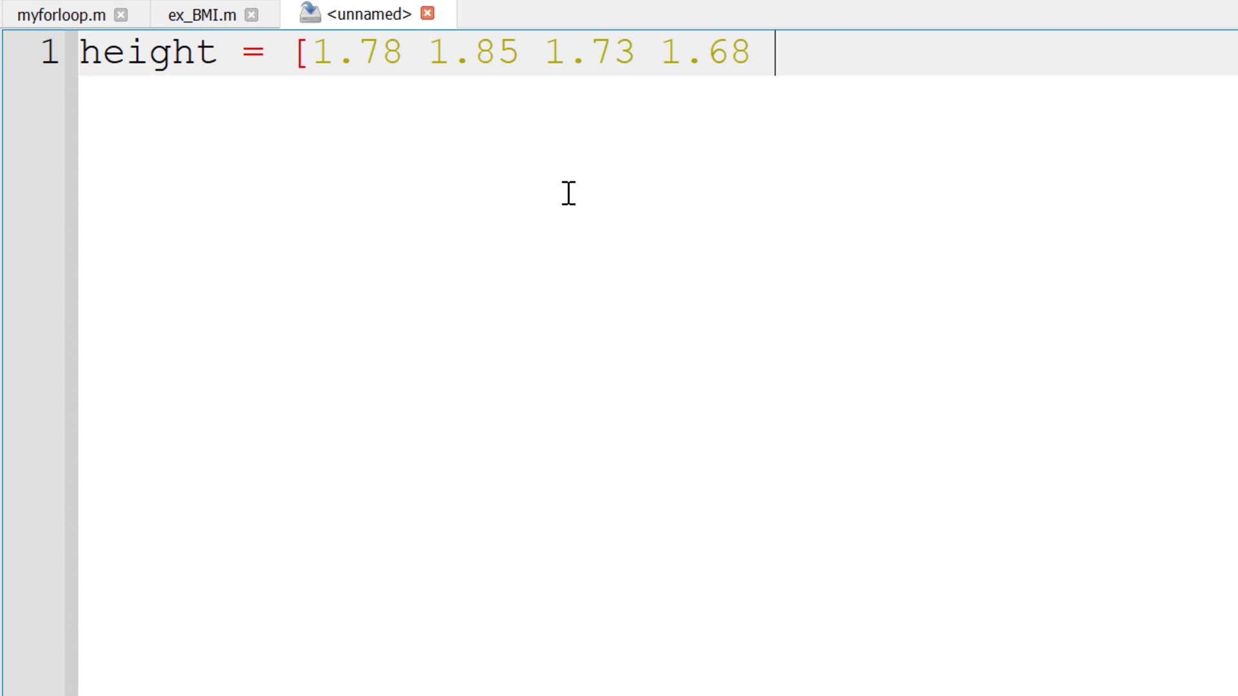
{"action": "type", "text": "1.81];"}
Complete the weight vector with 51 and 106, then start a BMI(1) line below.
{"action": "key", "text": "Return"}
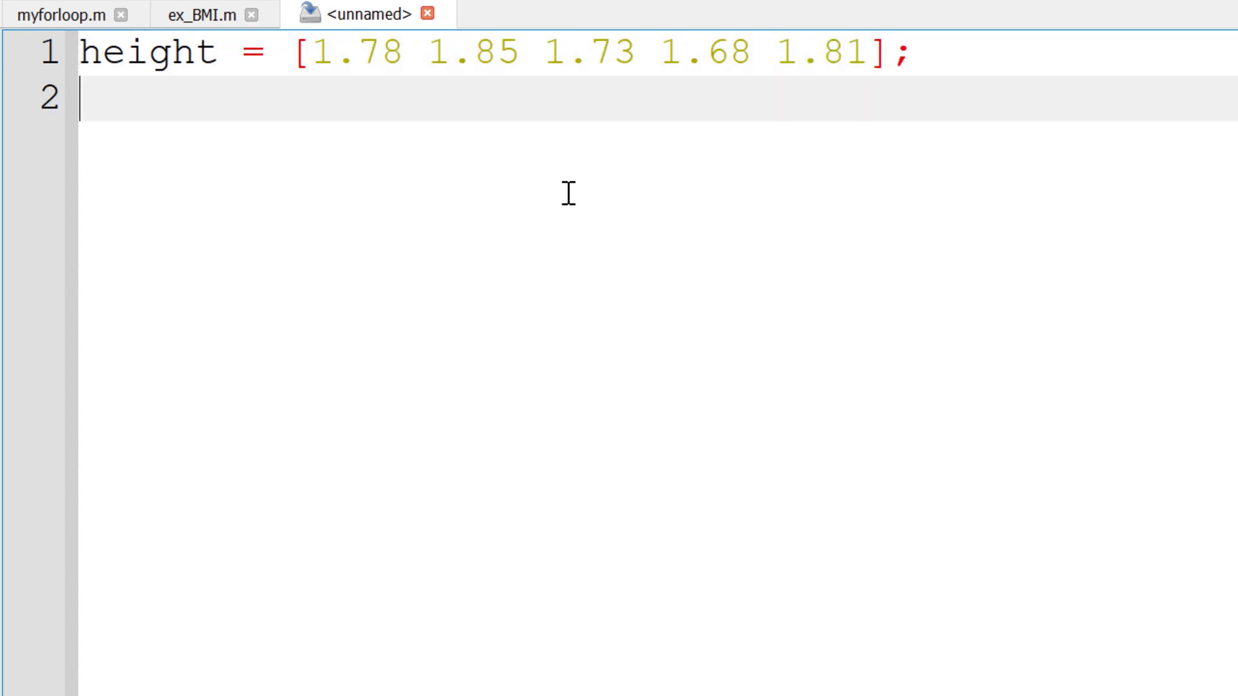
{"action": "type", "text": "weight = "}
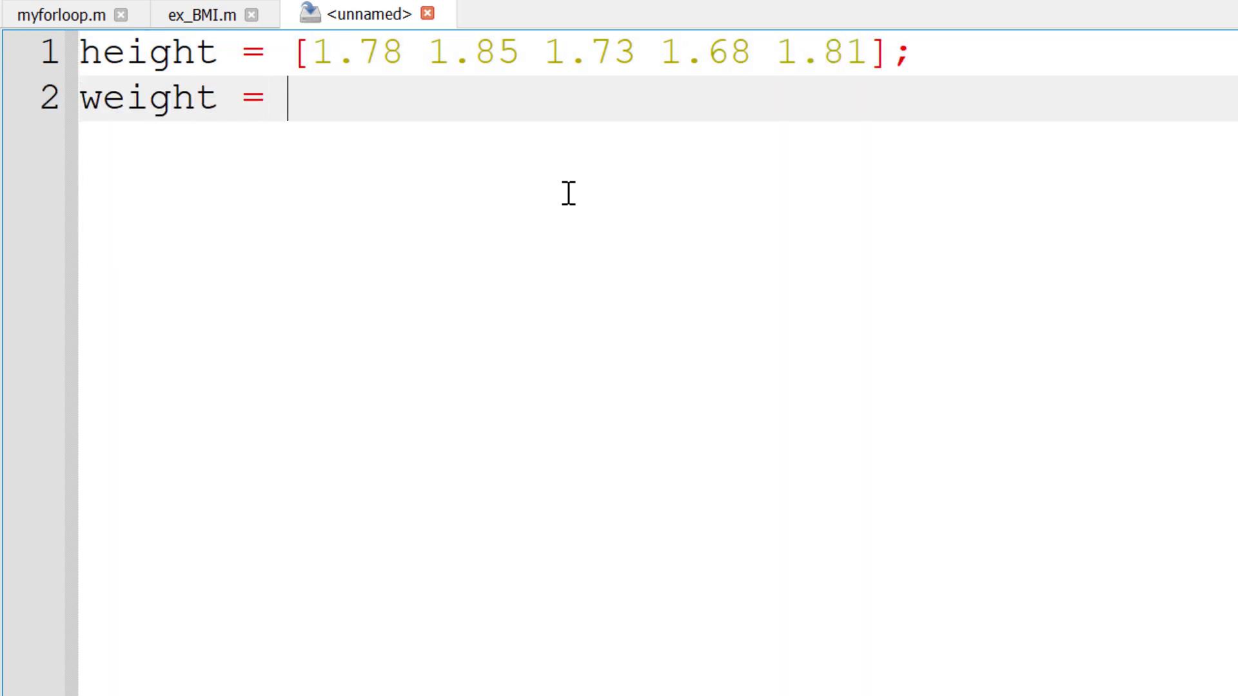
{"action": "type", "text": "[]"}
{"action": "key", "text": "Left"}
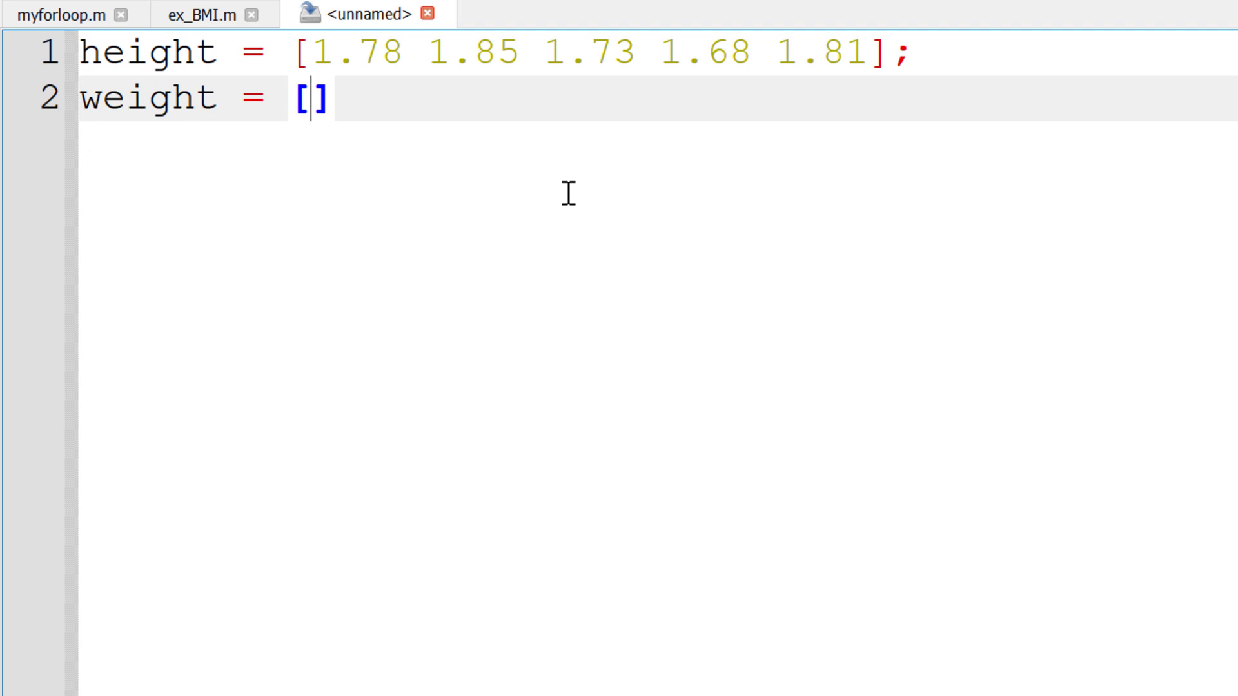
{"action": "type", "text": "68 89 6"}
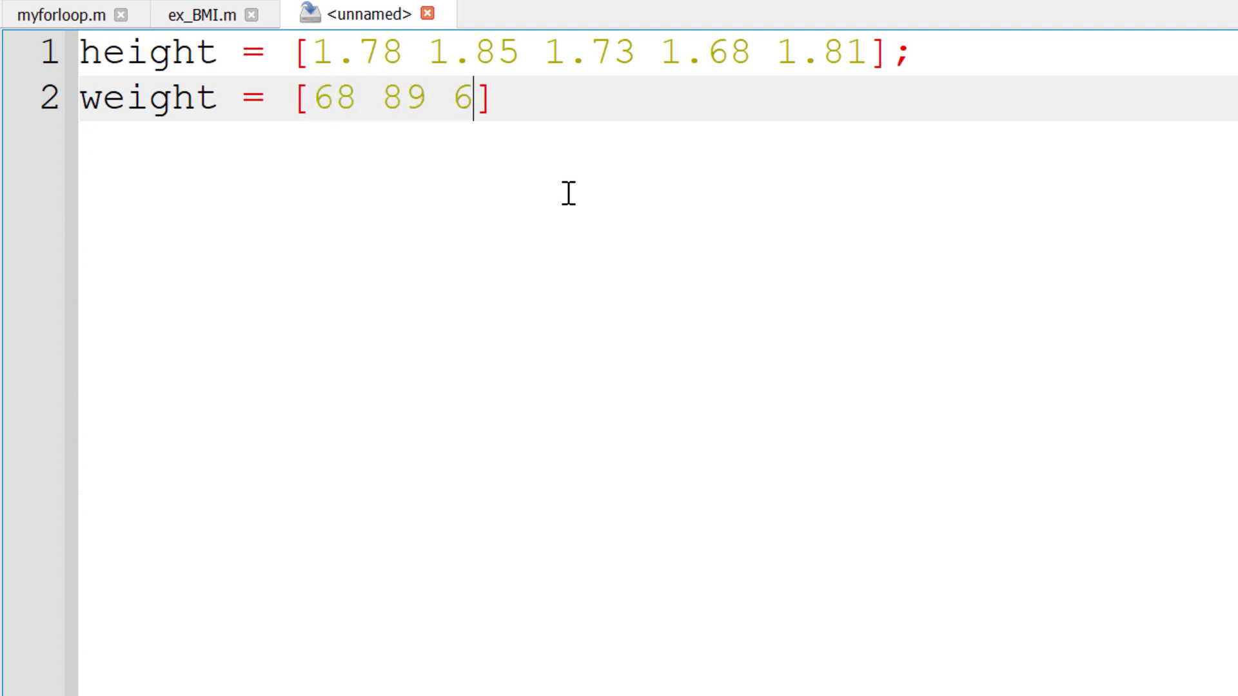
{"action": "type", "text": "4 51 106"}
{"action": "key", "text": "Right"}
{"action": "type", "text": ";"}
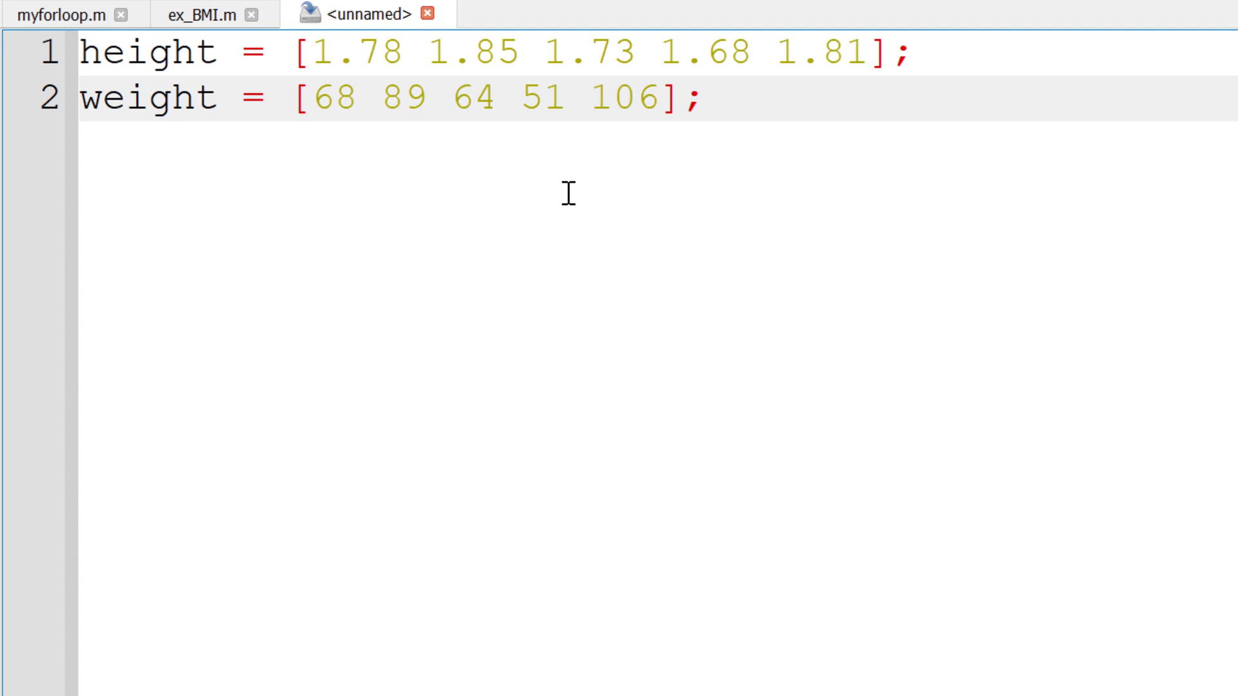
{"action": "key", "text": "Return"}
{"action": "key", "text": "Return"}
{"action": "type", "text": "BMI(1) = "}
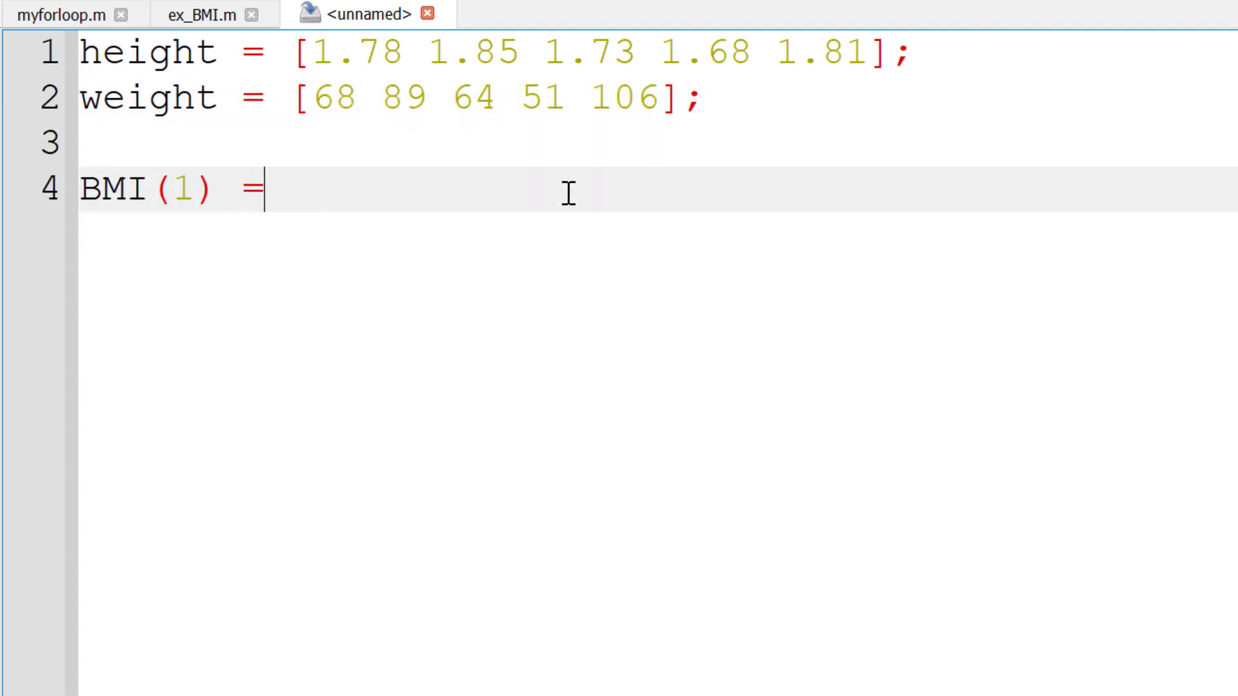
{"action": "type", "text": "weight"}
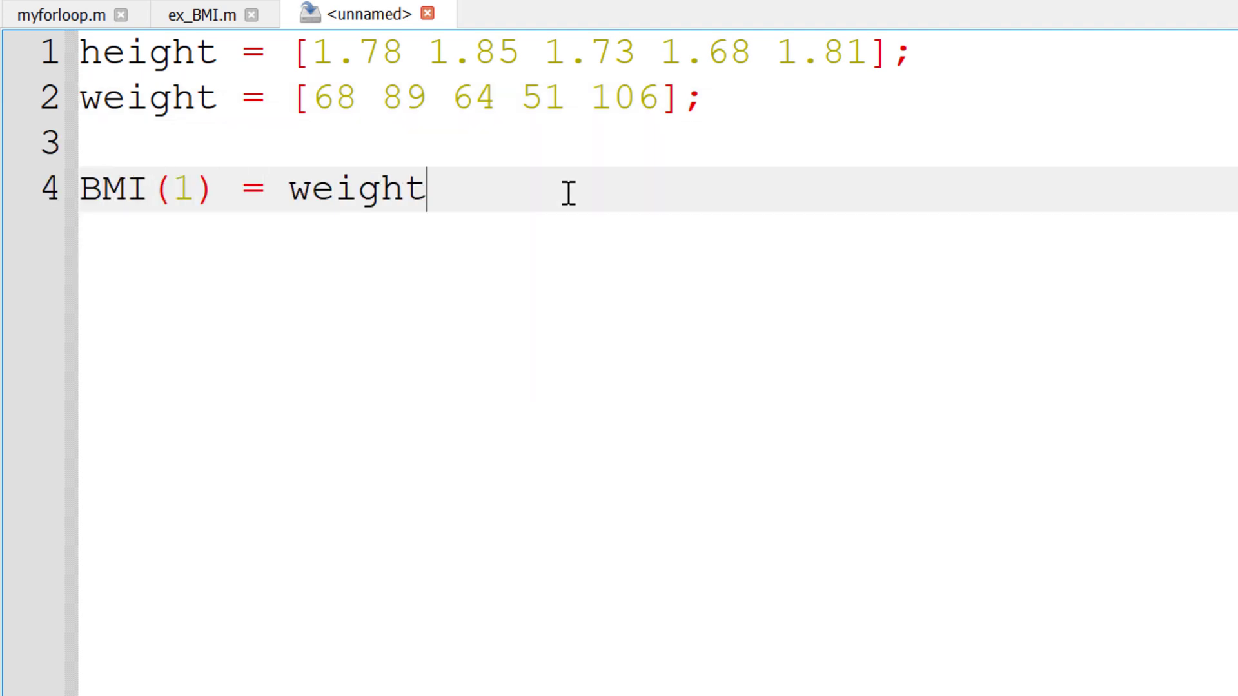
{"action": "type", "text": "(1)/"}
{"action": "type", "text": "height(1)"}
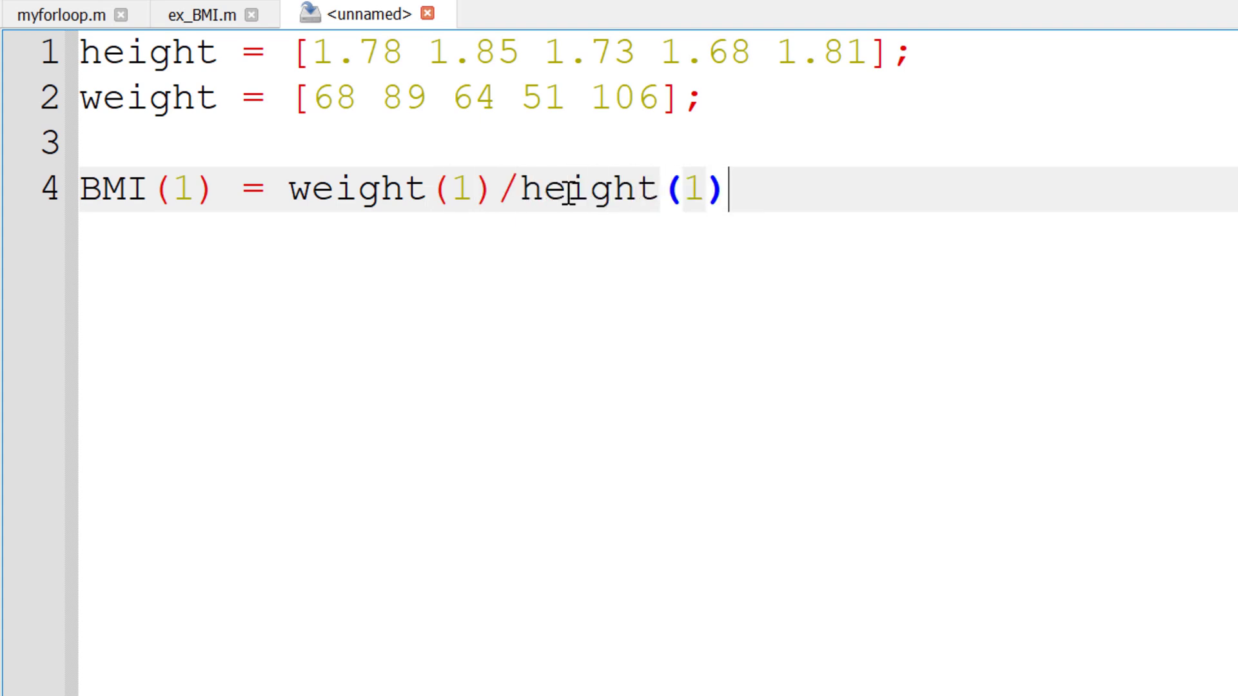
{"action": "type", "text": "^2"}
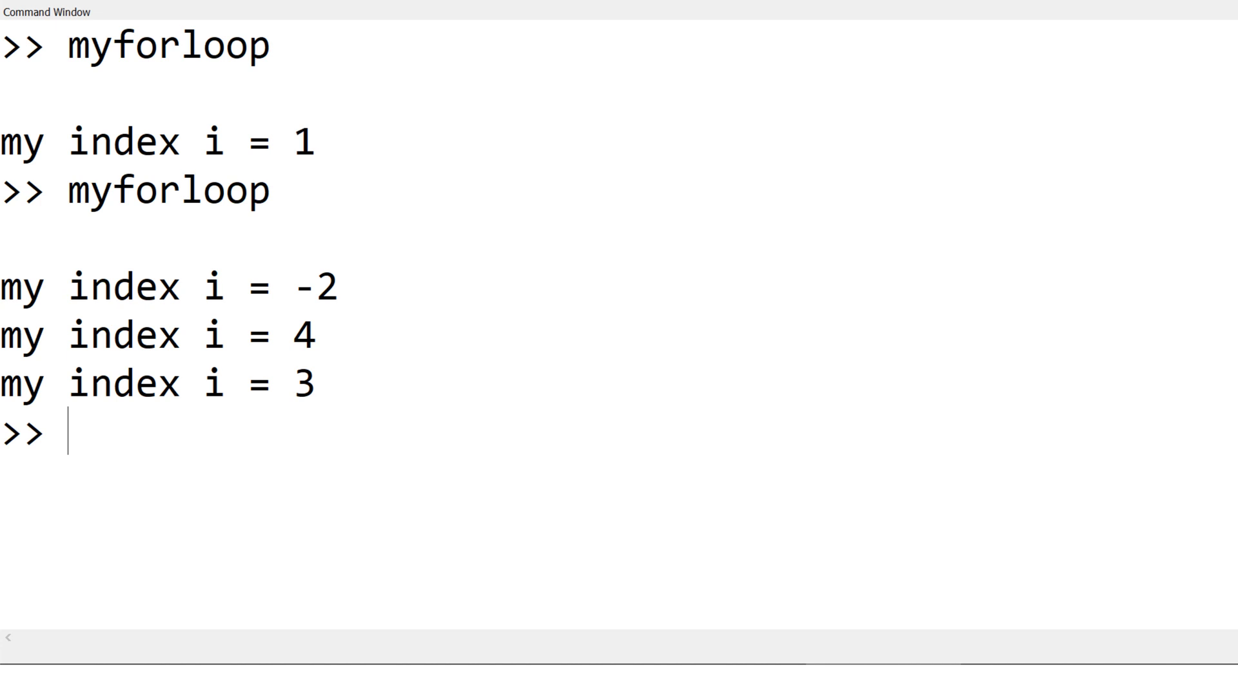
{"action": "type", "text": "BMI"}
Compute BMI(1) = weight(1)/height(1)^2, swap the fixed 1 indices for i, and rerun.
{"action": "key", "text": "Return"}
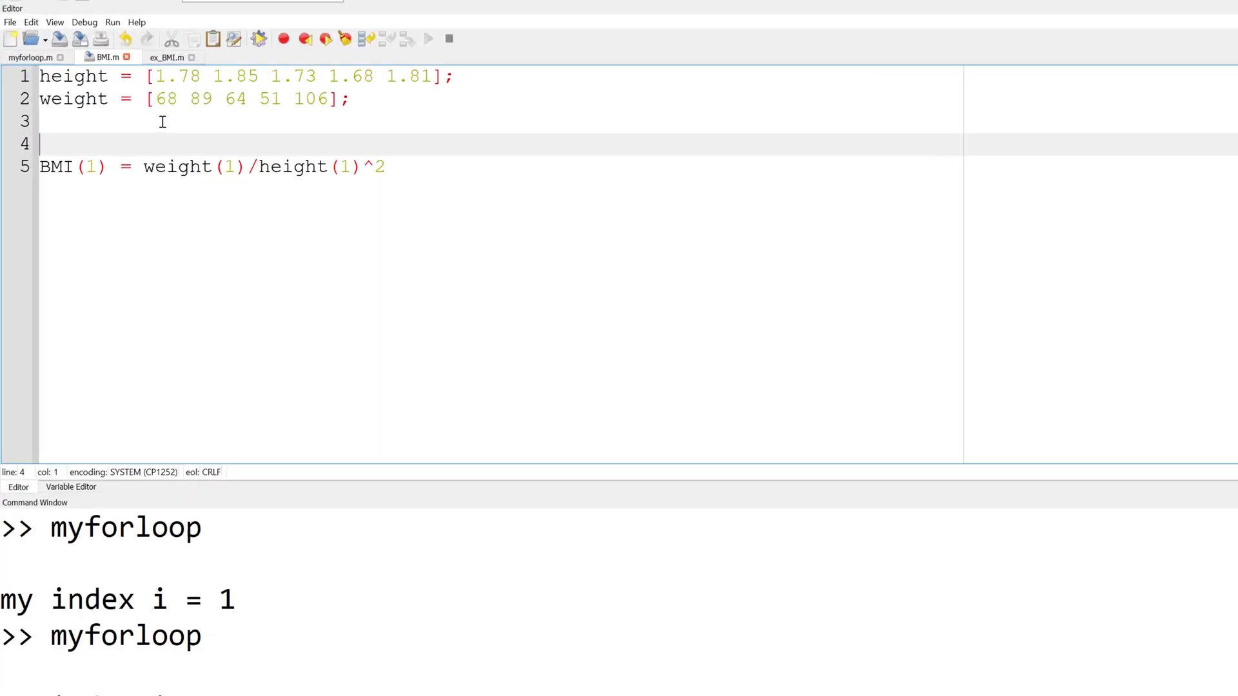
{"action": "type", "text": "i = 1;"}
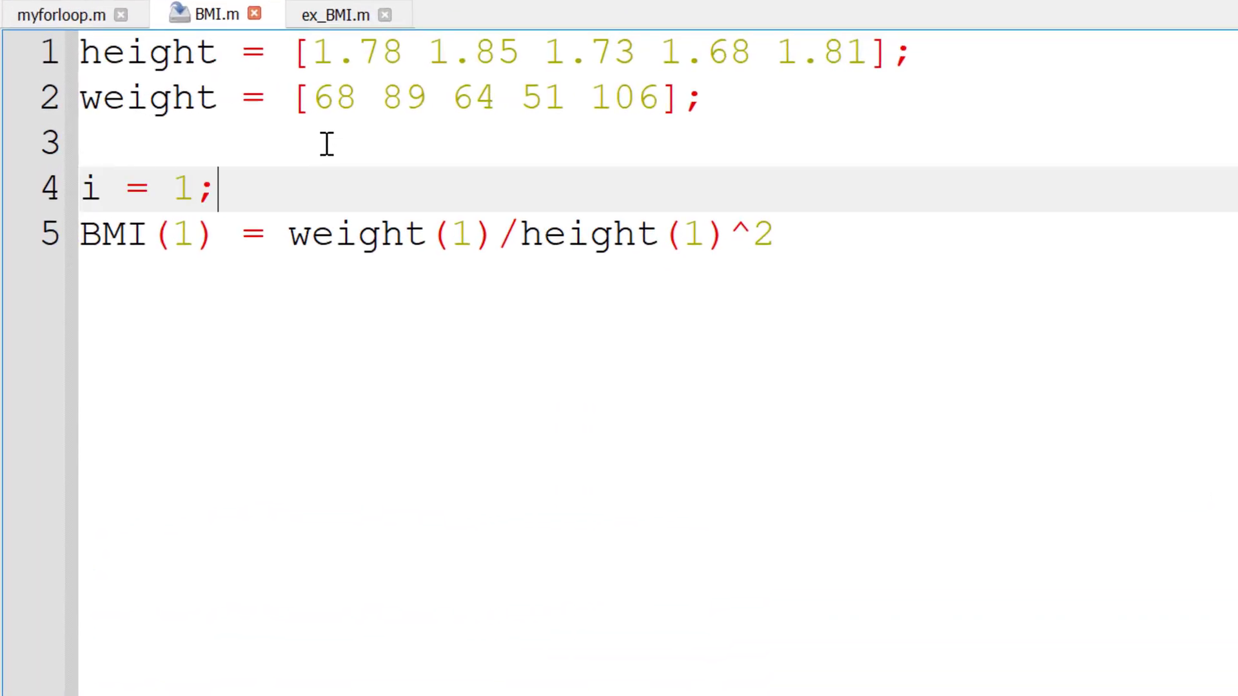
{"action": "key", "text": "Down"}
{"action": "key", "text": "BackSpace"}
{"action": "type", "text": "i"}
{"action": "key", "text": "Right"}
{"action": "key", "text": "Right"}
{"action": "key", "text": "Right"}
{"action": "key", "text": "Right"}
{"action": "key", "text": "Right"}
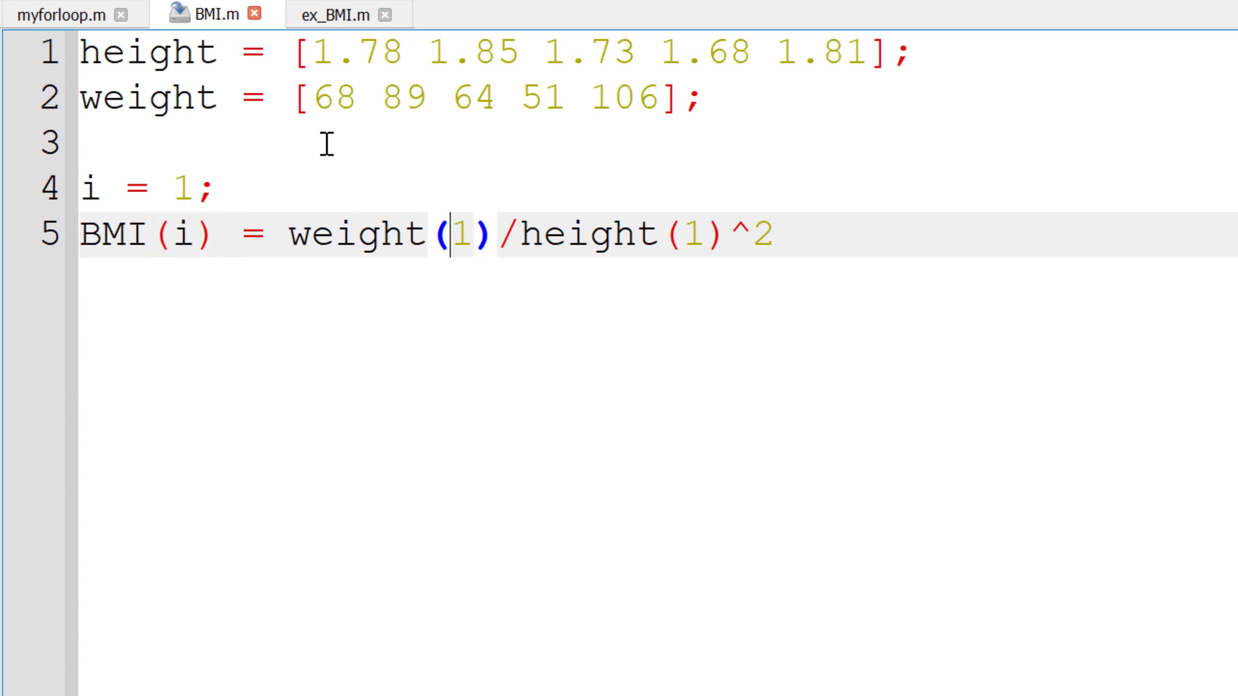
{"action": "key", "text": "BackSpace"}
{"action": "type", "text": "i"}
{"action": "key", "text": "Right"}
{"action": "key", "text": "Right"}
{"action": "key", "text": "Right"}
{"action": "key", "text": "Right"}
{"action": "key", "text": "Right"}
{"action": "key", "text": "Right"}
{"action": "key", "text": "Right"}
{"action": "key", "text": "Right"}
{"action": "key", "text": "BackSpace"}
{"action": "type", "text": "i"}
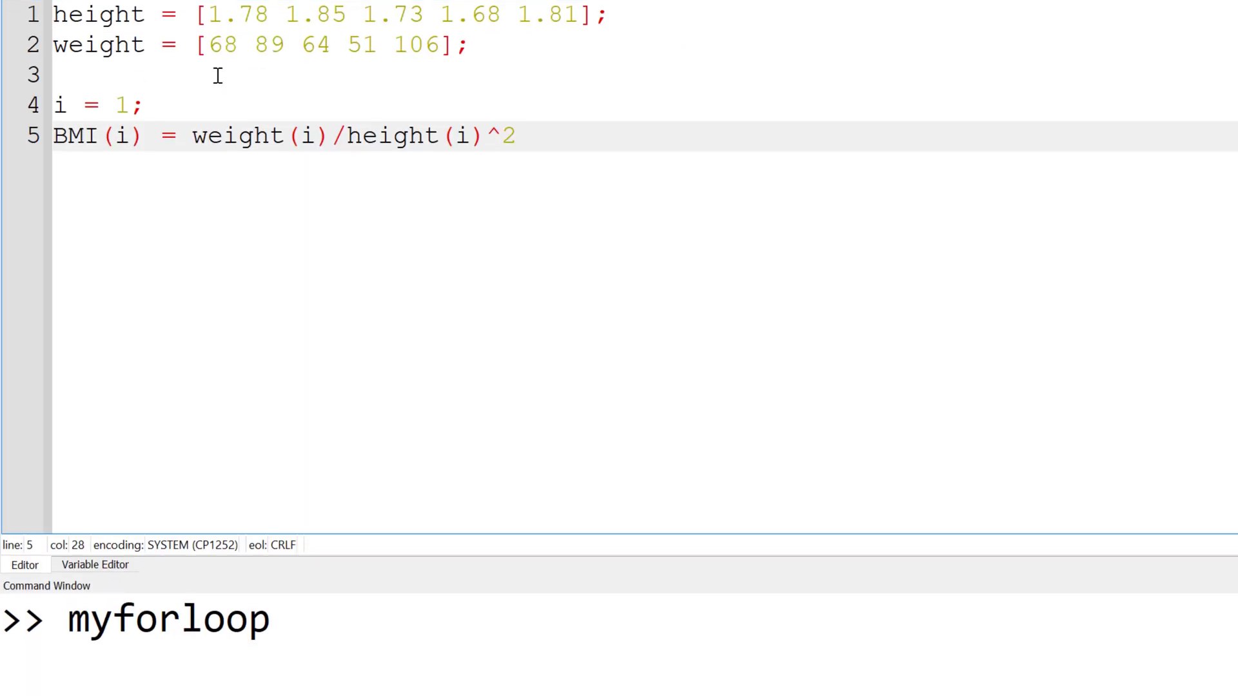
{"action": "key", "text": "F5"}
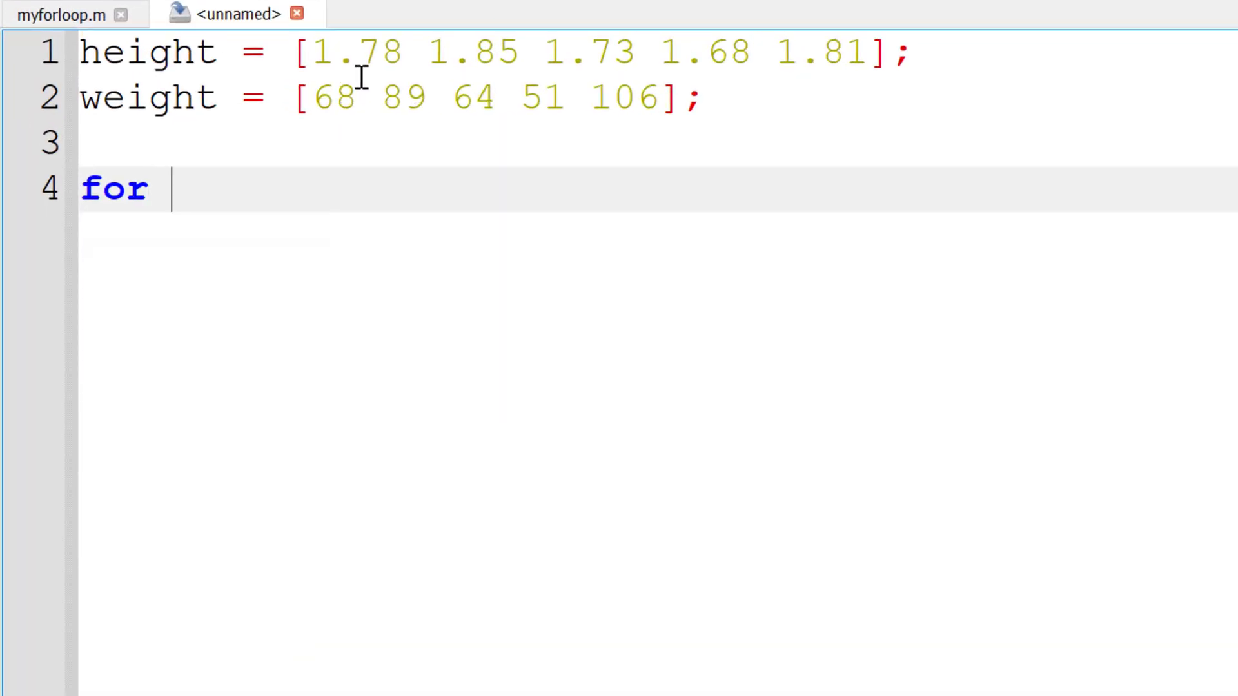
{"action": "type", "text": "i = "}
{"action": "type", "text": "[1 2 3 4 5"}
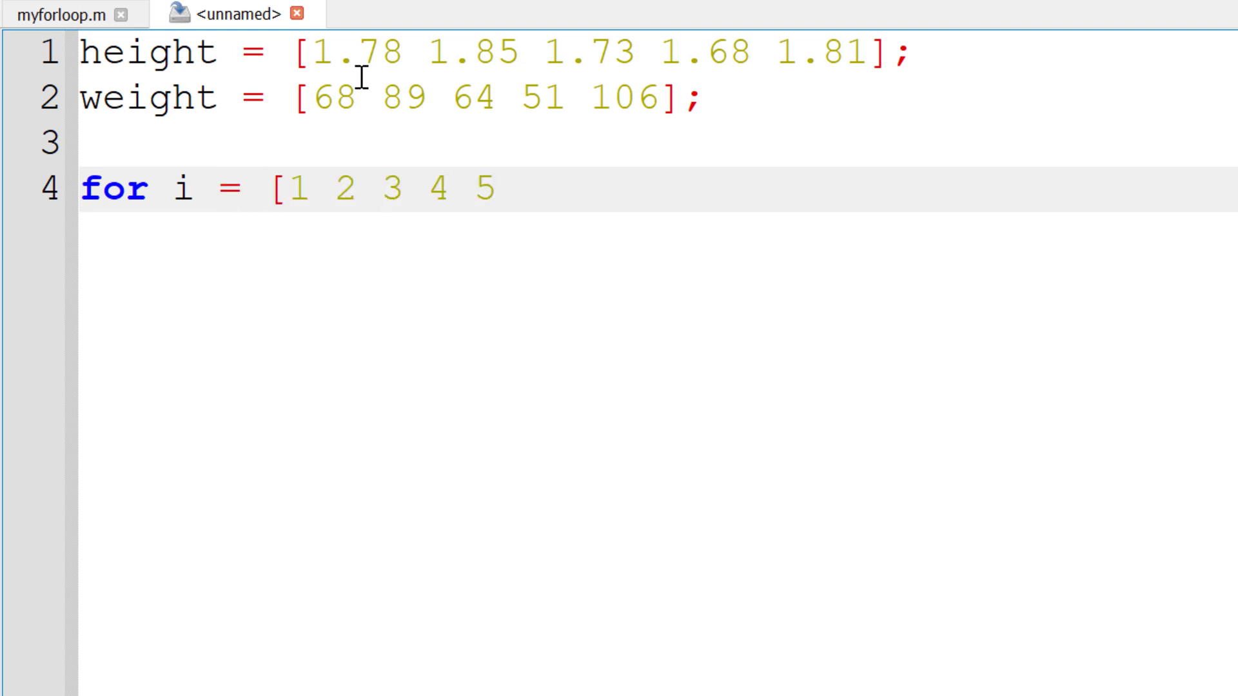
{"action": "type", "text": "]"}
Add a for i = [1 2 3 4 5] loop with end, computing BMI(i) = weight(i)/height(i)^2.
{"action": "key", "text": "Return"}
{"action": "key", "text": "Return"}
{"action": "type", "text": "end"}
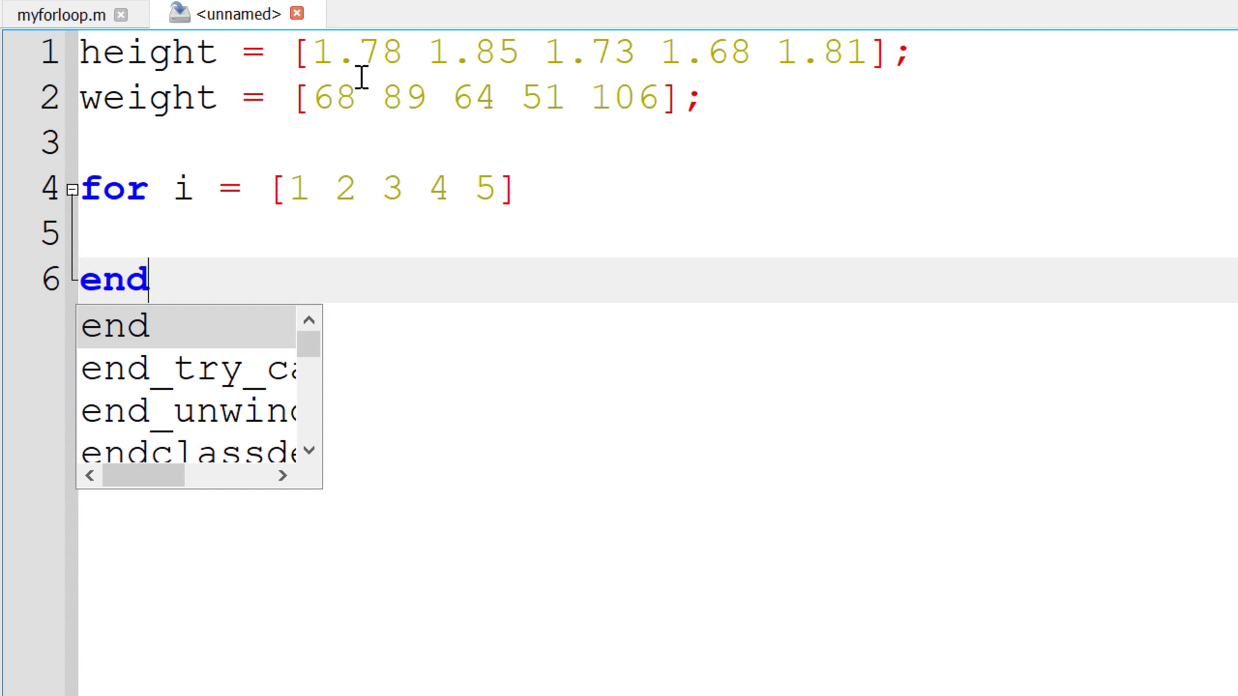
{"action": "key", "text": "Escape"}
{"action": "key", "text": "Up"}
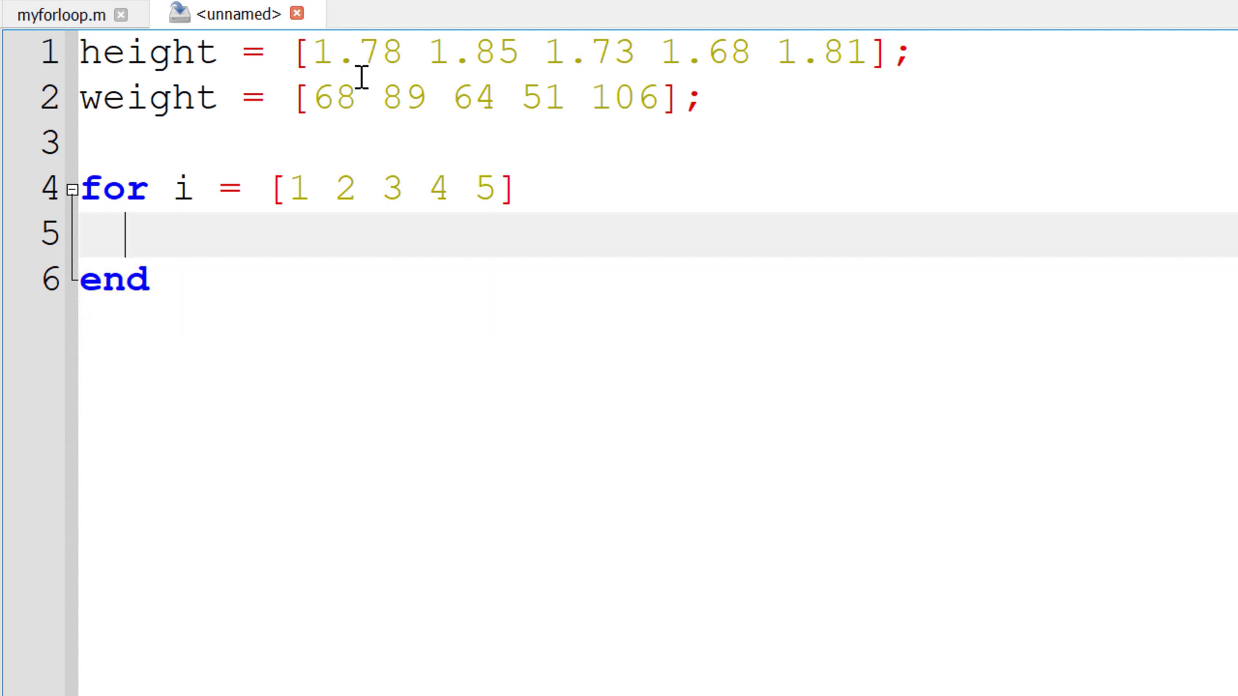
{"action": "type", "text": "BMI"}
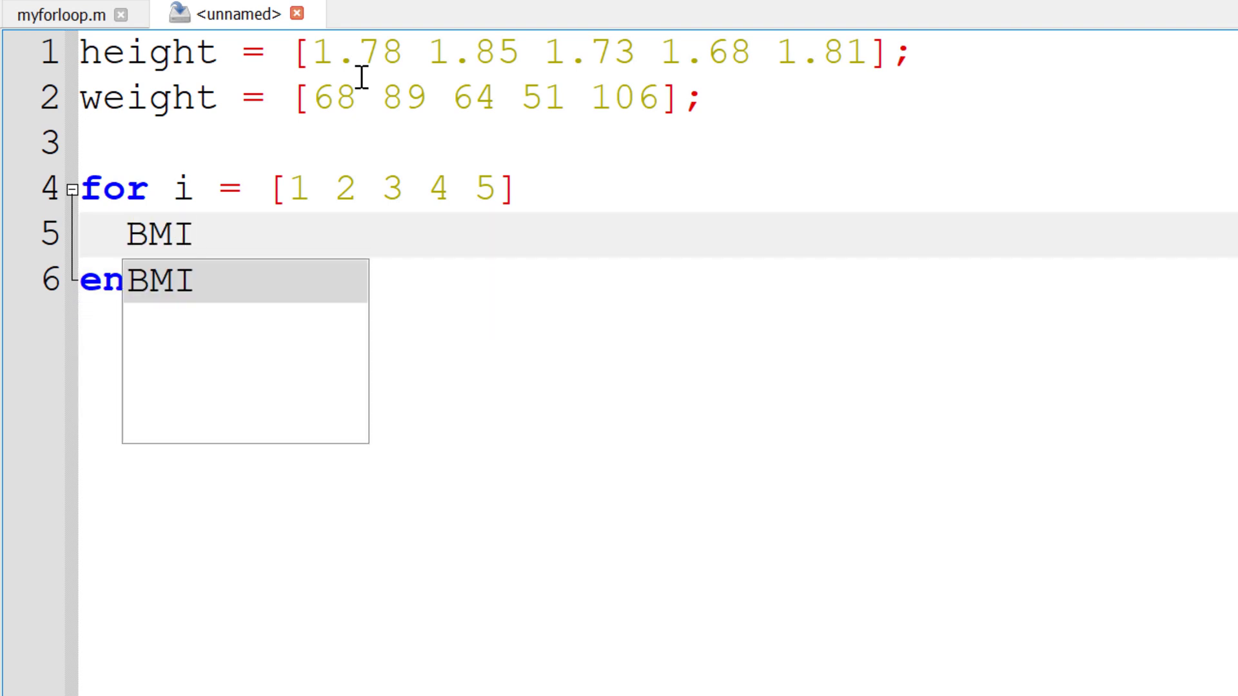
{"action": "type", "text": "(i) = weig"}
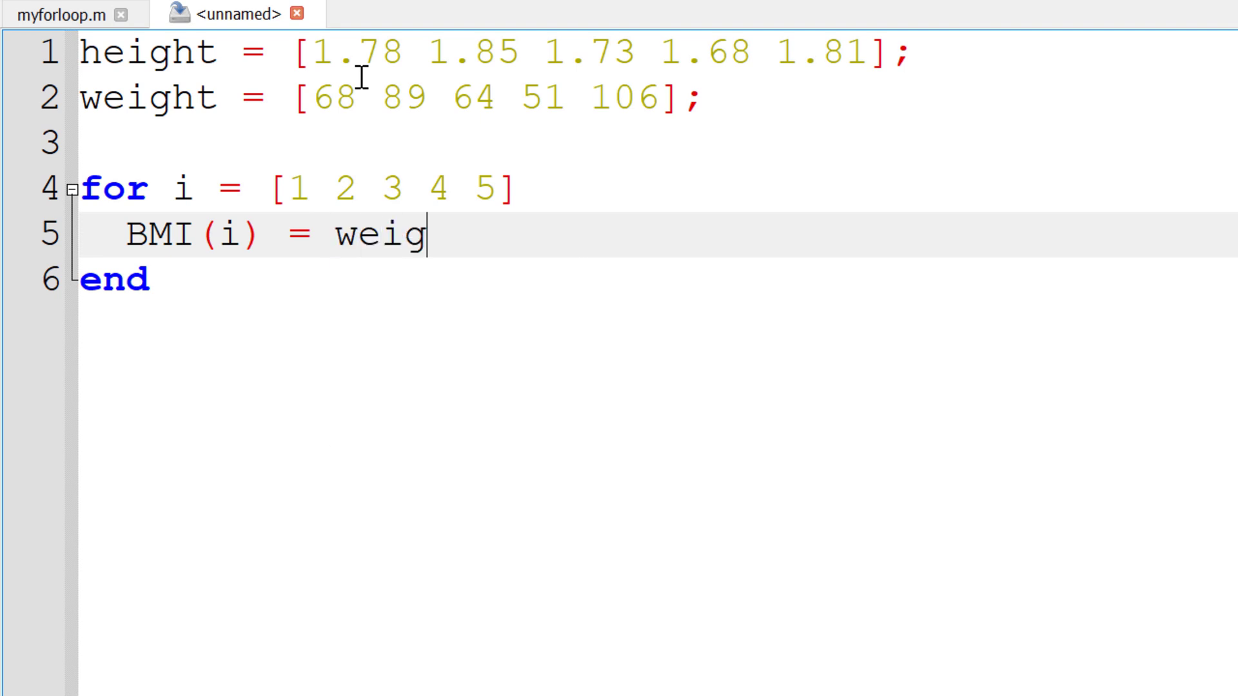
{"action": "type", "text": "ht(i)/"}
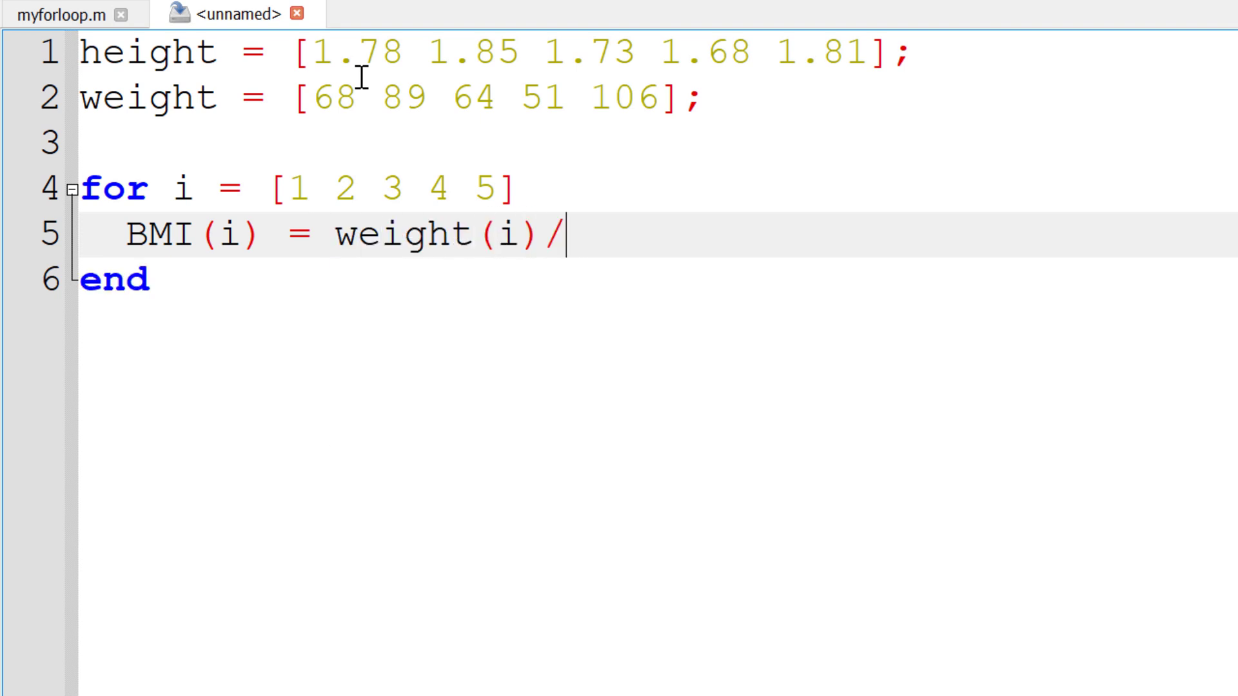
{"action": "type", "text": "height(i)^"}
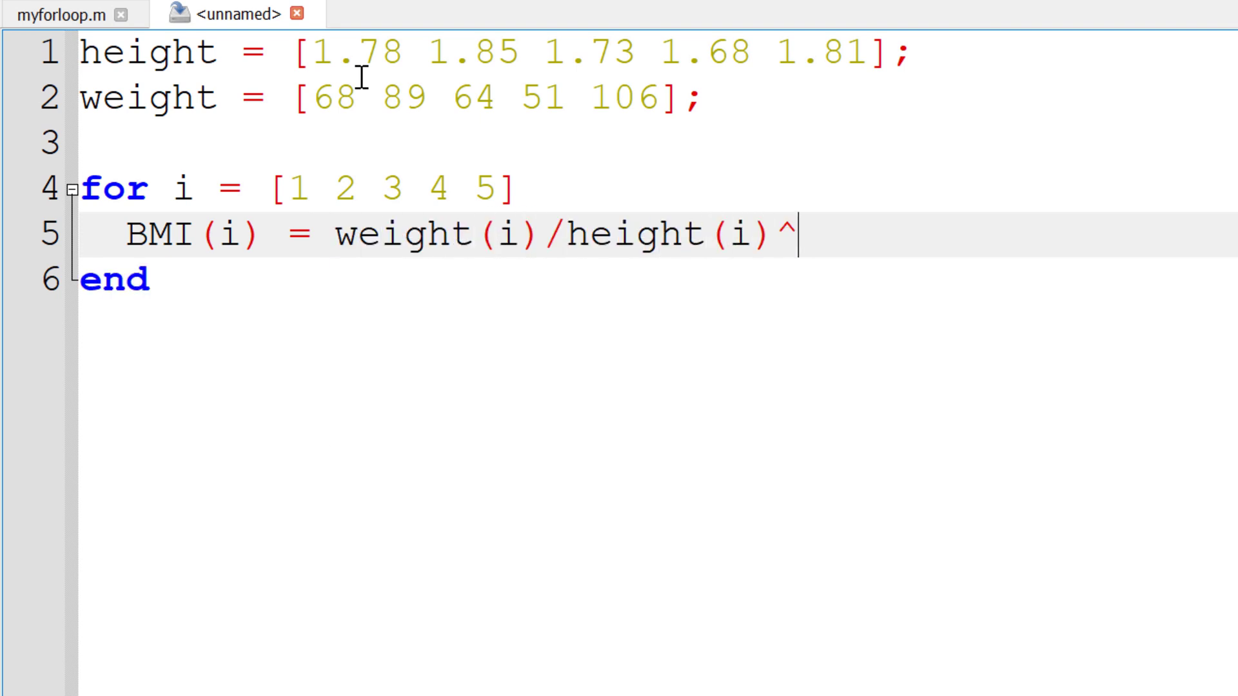
{"action": "type", "text": "2;"}
Print i, height(i), weight(i) and BMI(i) with fprintf, fixing the misspelled weight argument.
{"action": "key", "text": "Return"}
{"action": "type", "text": "f"}
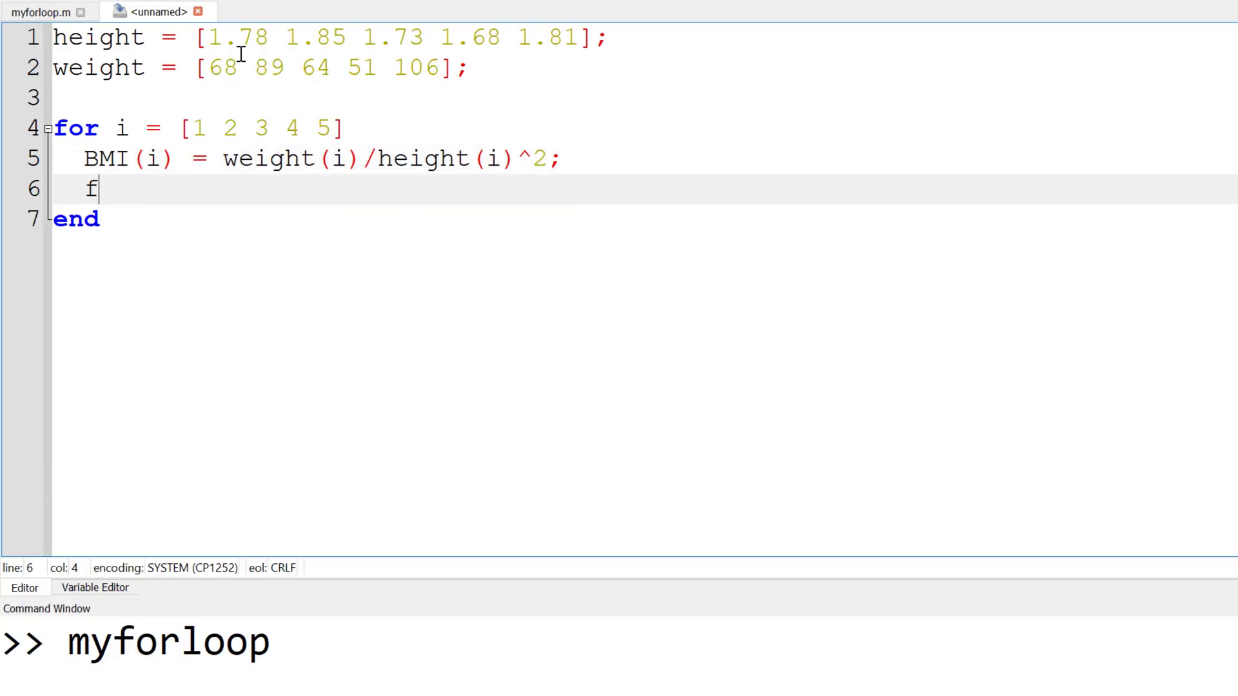
{"action": "type", "text": "printf('%d"}
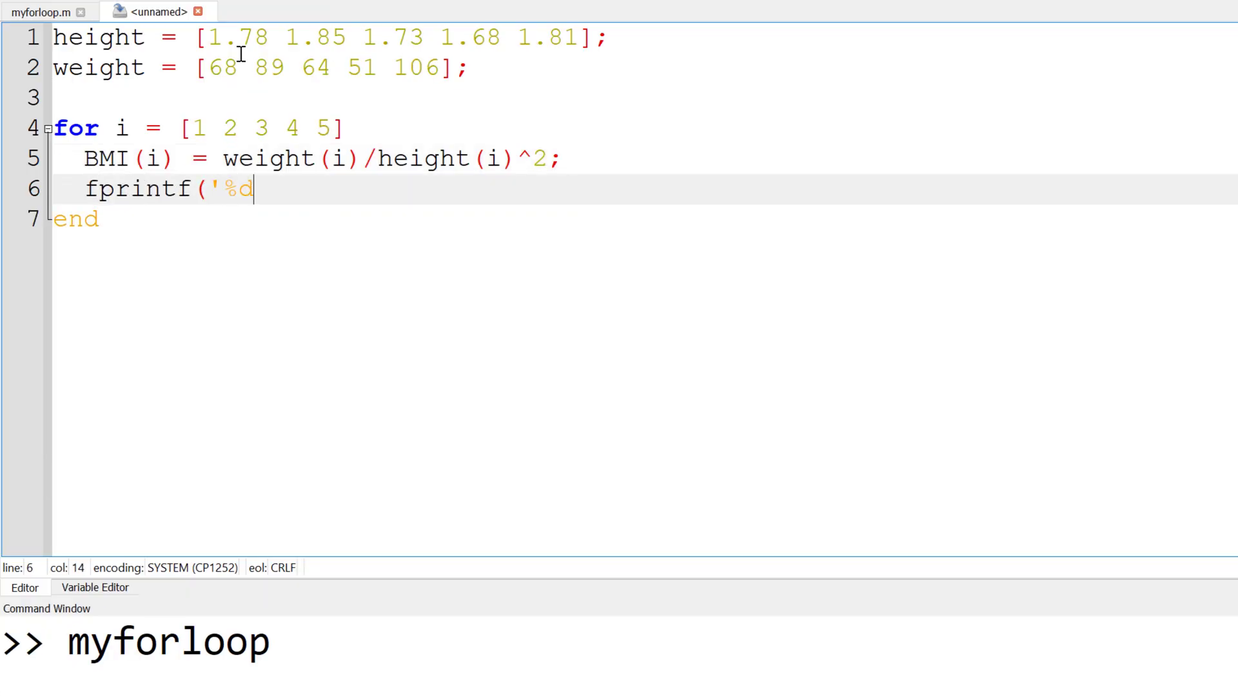
{"action": "type", "text": " %.2f "}
{"action": "type", "text": "%d "}
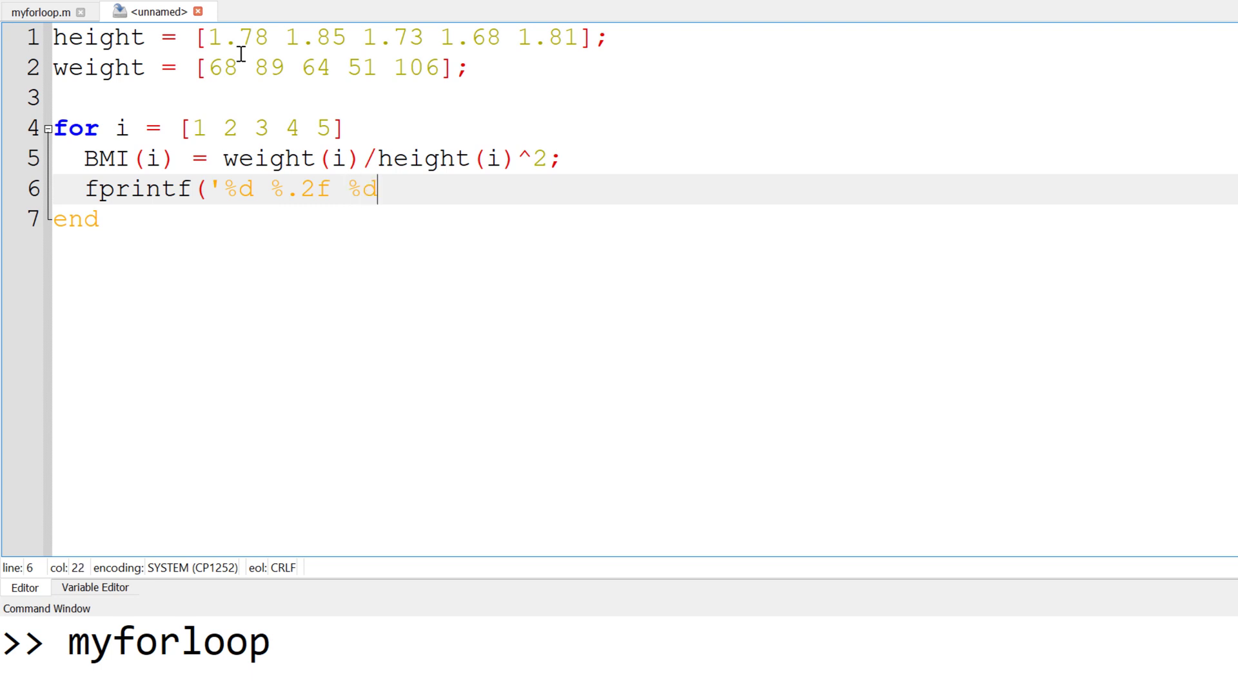
{"action": "type", "text": "%.1"}
{"action": "type", "text": "f\\n',"}
{"action": "type", "text": "i,height(i)"}
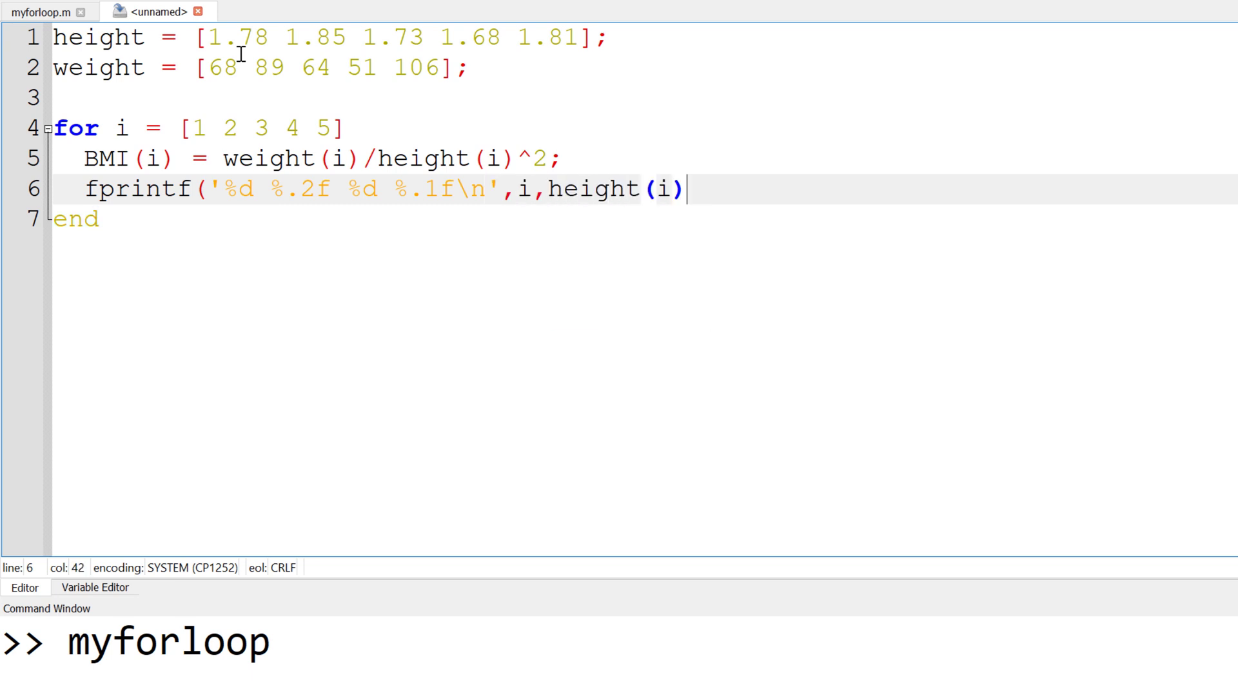
{"action": "type", "text": ",wieg"}
{"action": "key", "text": "BackSpace"}
{"action": "key", "text": "BackSpace"}
{"action": "key", "text": "BackSpace"}
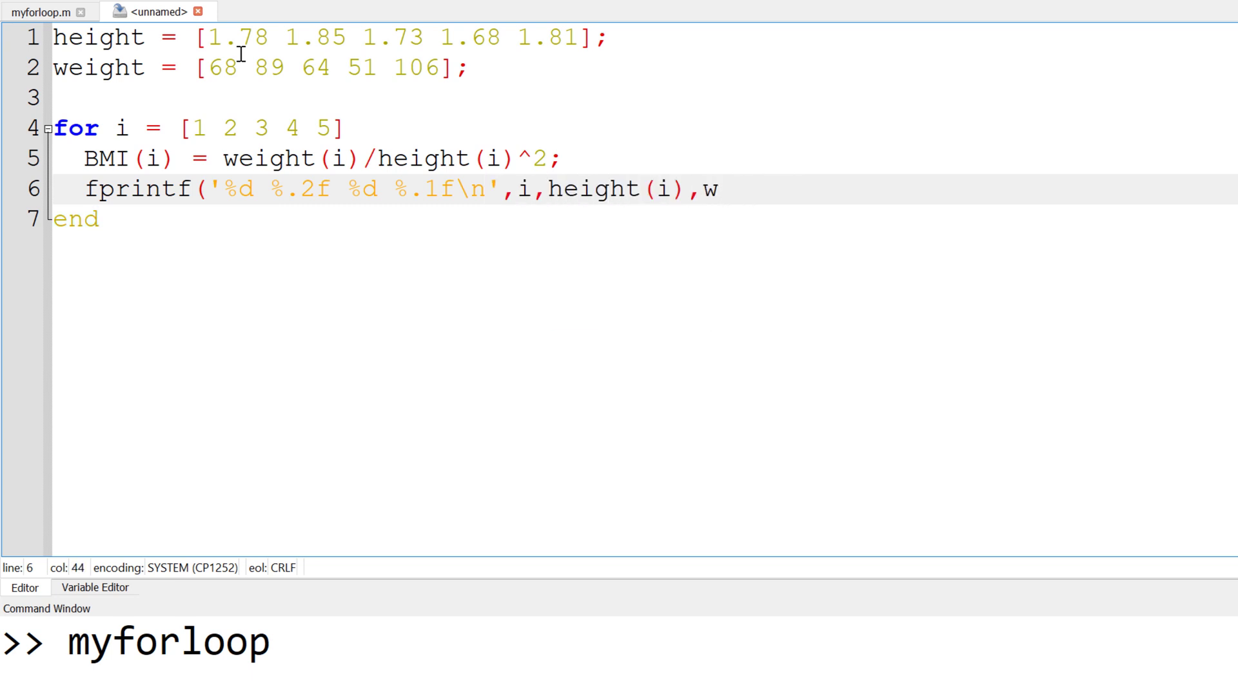
{"action": "type", "text": "eight(i),BM"}
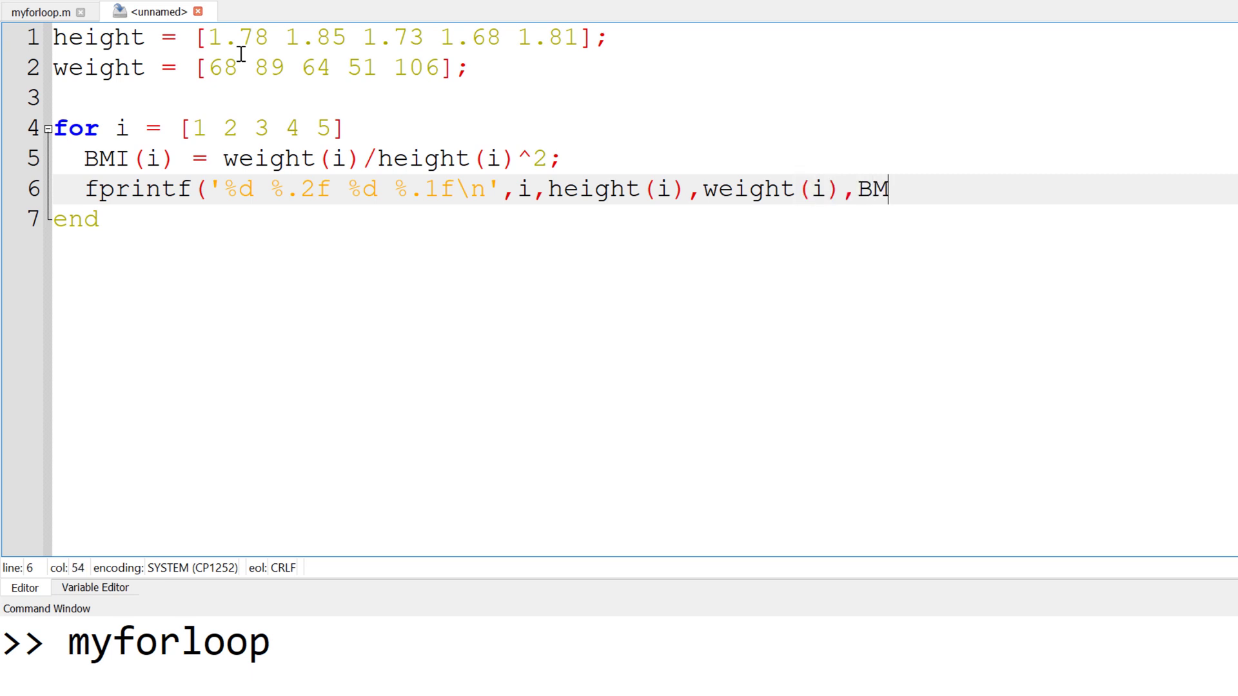
{"action": "type", "text": "I(i));"}
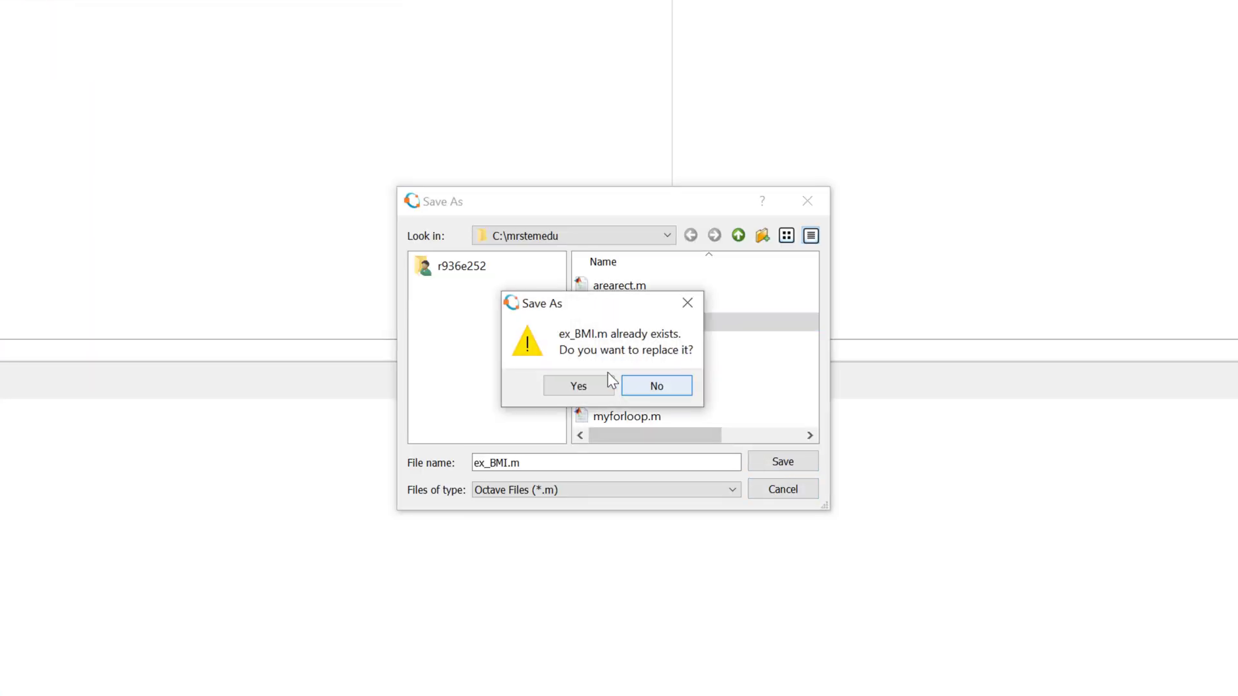
Overwrite ex_BMI.m and run it, then set the range to 1:5 and add a blank line.
{"action": "left_click", "coordinate": [571, 384]}
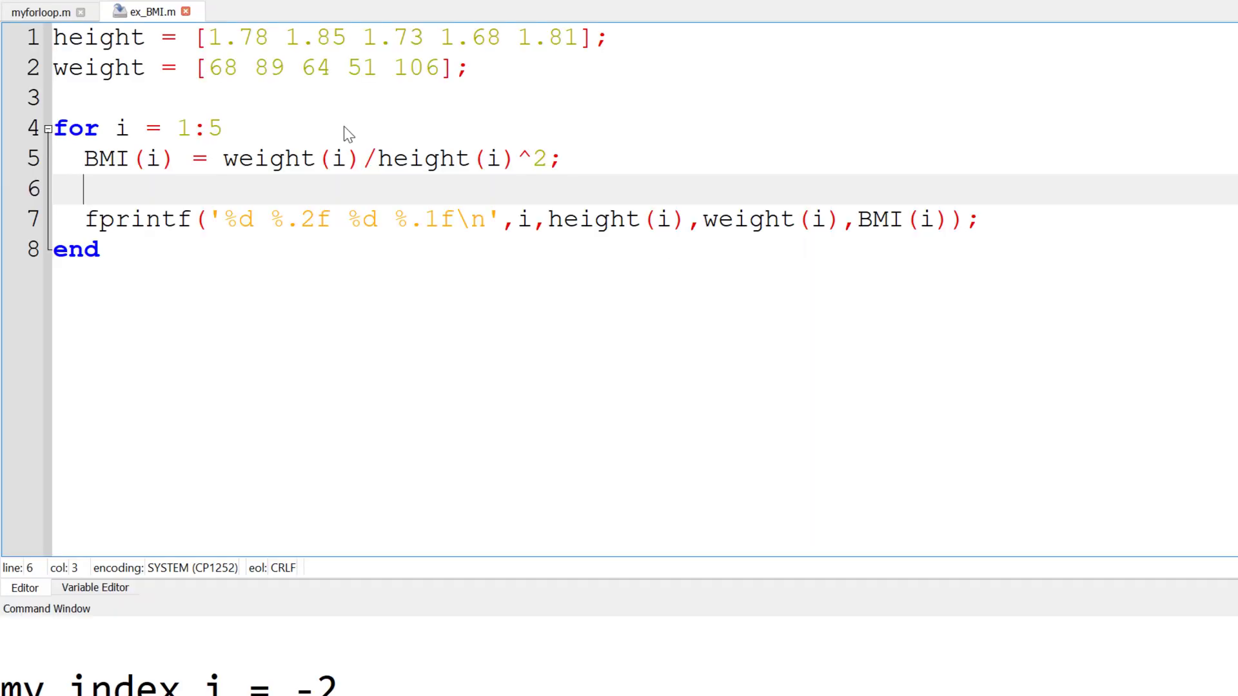
Set category: Underweight below 18.5, Normal Weight below 25, Overweight below 30, otherwise Obese.
{"action": "key", "text": "Return"}
{"action": "type", "text": "if BMI"}
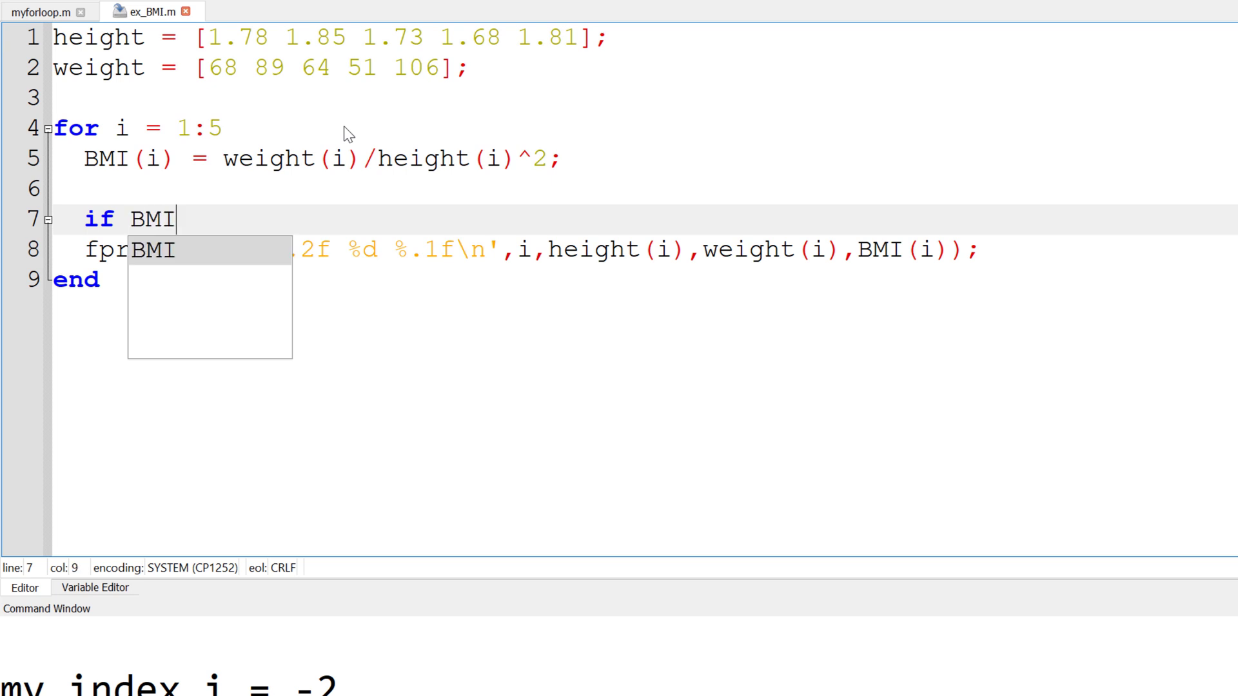
{"action": "type", "text": "(i) < "}
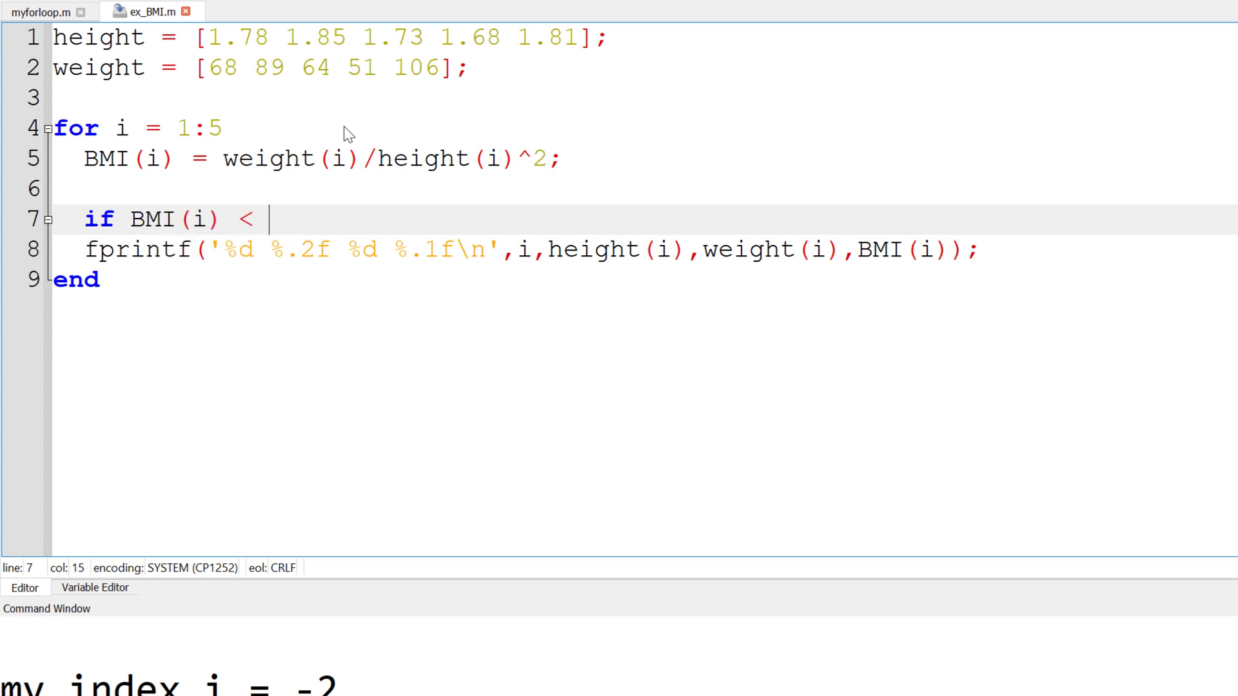
{"action": "type", "text": "18.5"}
{"action": "key", "text": "Return"}
{"action": "type", "text": "catego"}
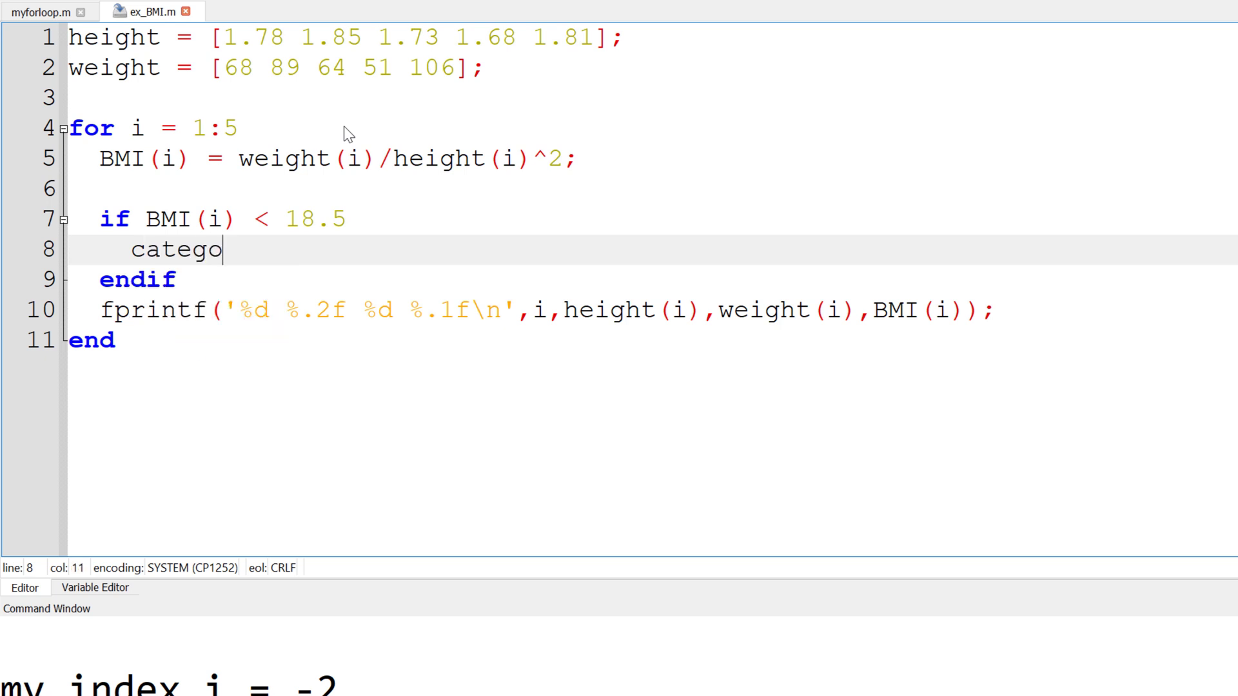
{"action": "type", "text": "ry "}
{"action": "type", "text": "= "}
{"action": "type", "text": "'Underw"}
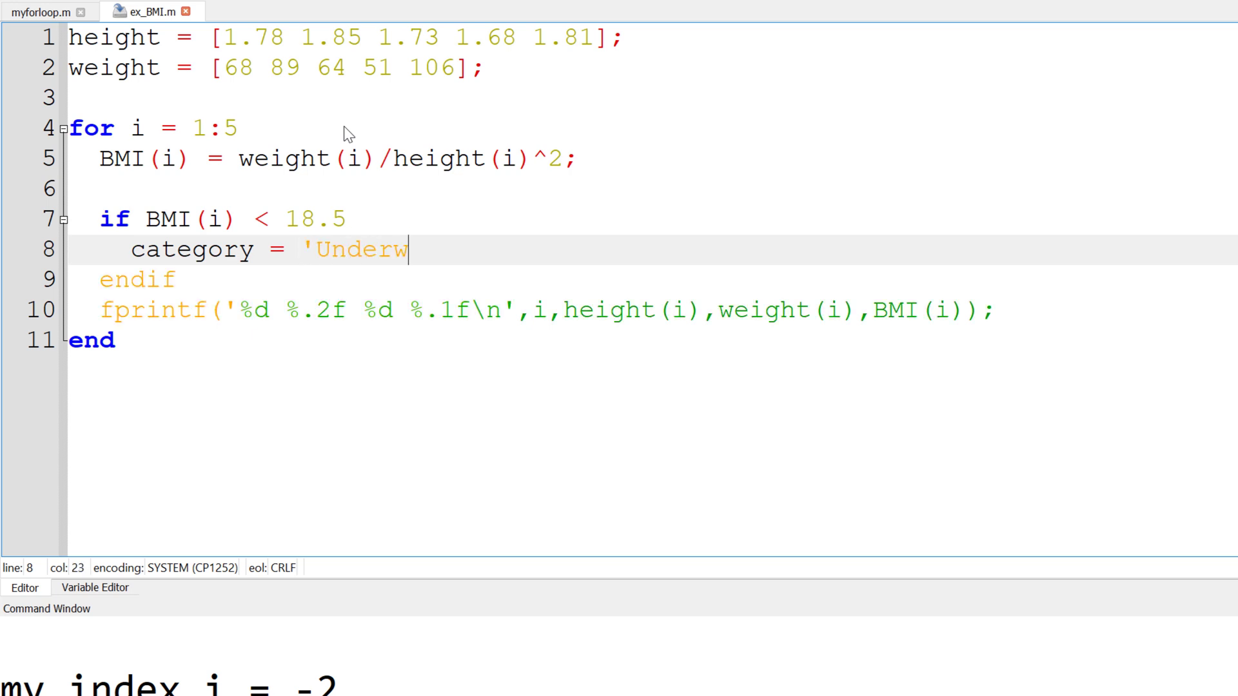
{"action": "type", "text": "eight';"}
{"action": "key", "text": "Return"}
{"action": "type", "text": "elseif "}
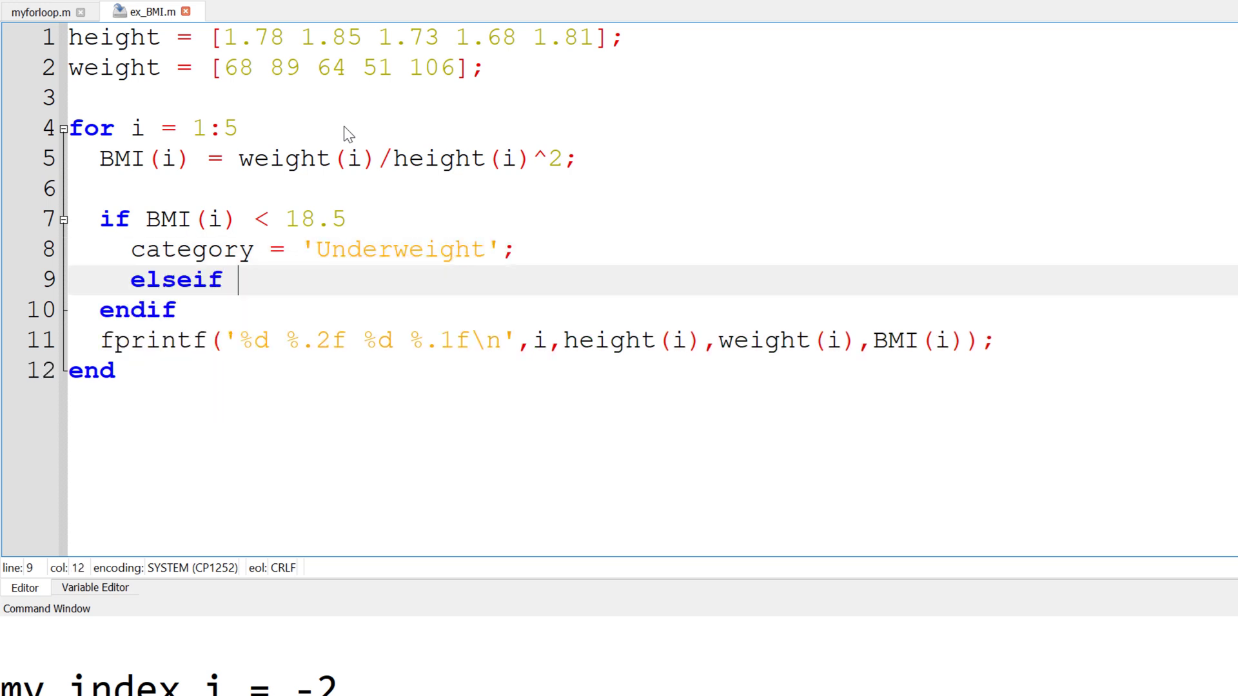
{"action": "type", "text": "BMI(i) < 25"}
{"action": "key", "text": "Return"}
{"action": "type", "text": "category = 'Normal Weight'"}
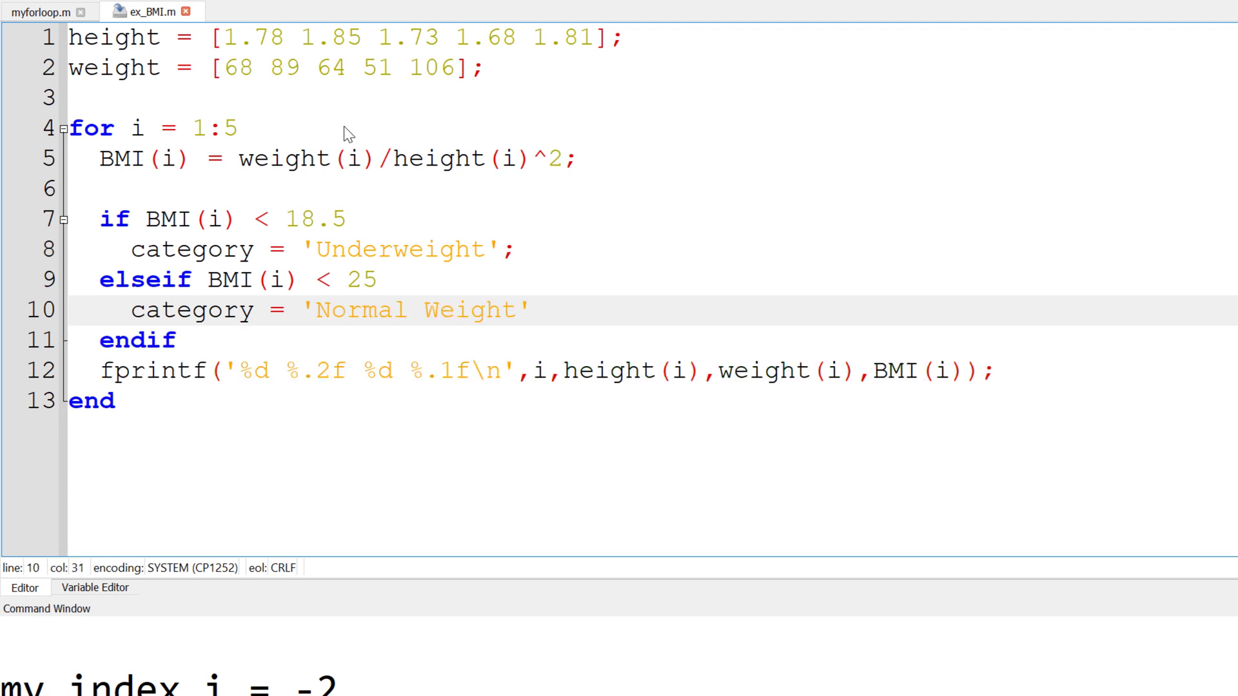
{"action": "type", "text": ";"}
{"action": "key", "text": "Return"}
{"action": "type", "text": "elseif BMI(i) < 30"}
{"action": "key", "text": "Return"}
{"action": "type", "text": "category ="}
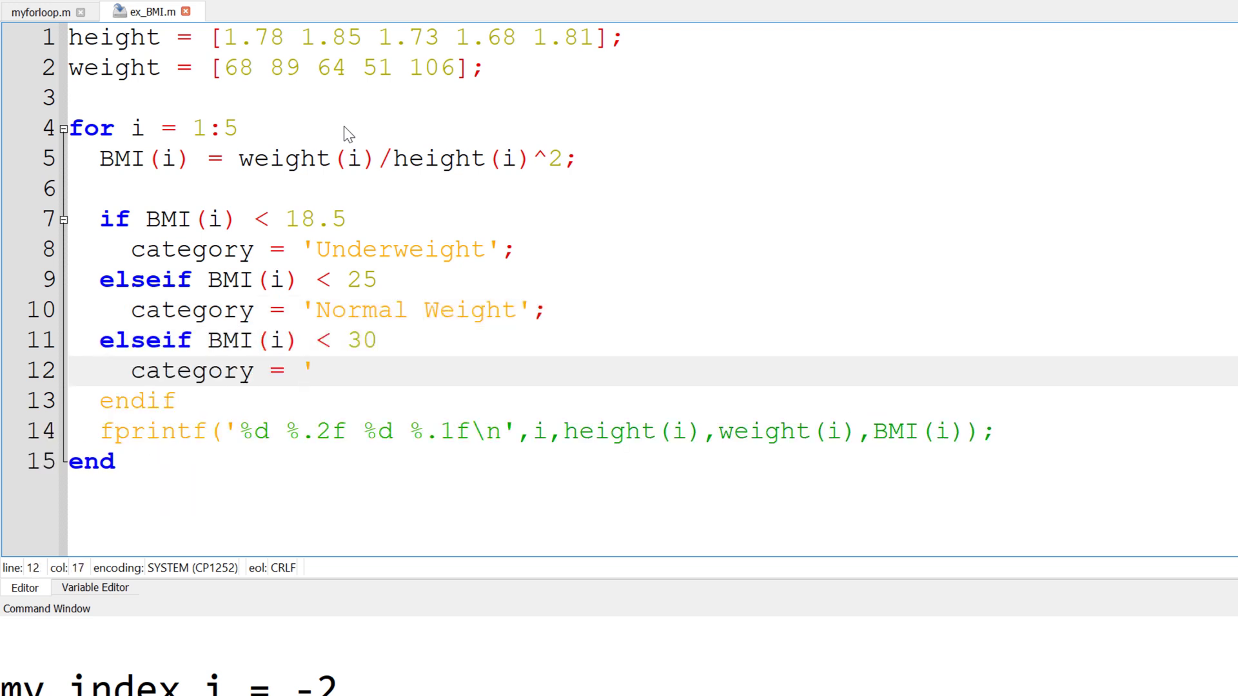
{"action": "type", "text": "Overweight';   else     category = 'Obese"}
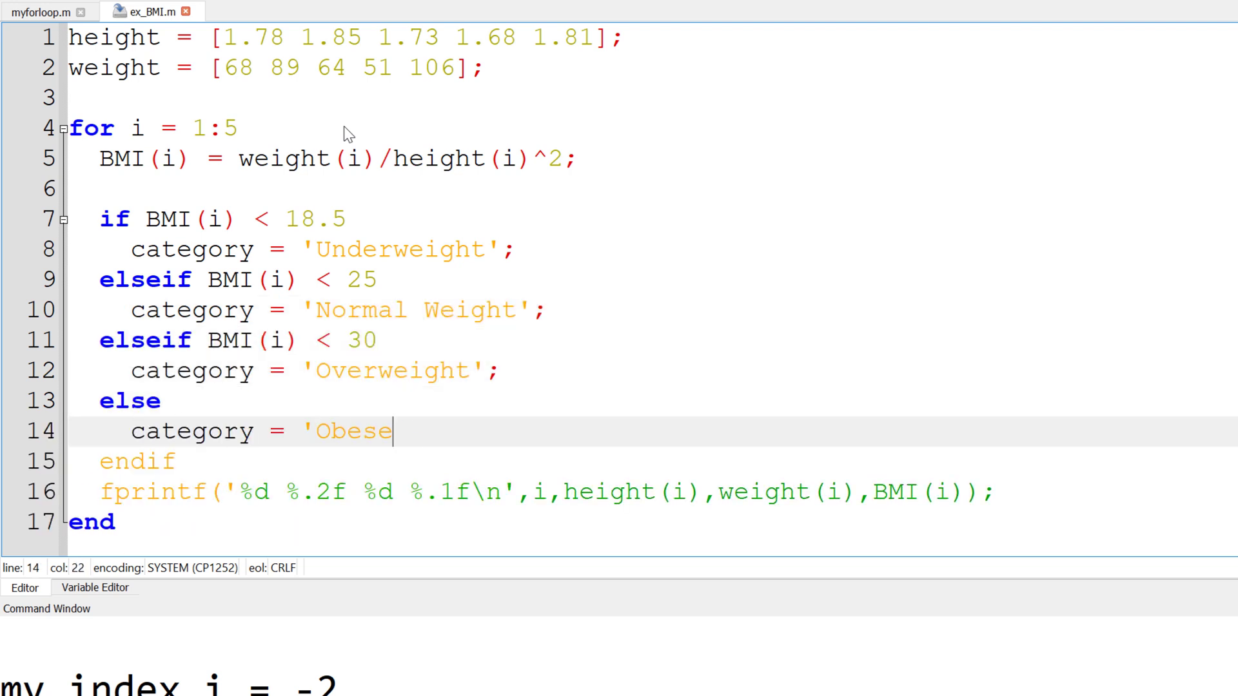
{"action": "type", "text": "';"}
{"action": "key", "text": "Down"}
{"action": "key", "text": "Down"}
{"action": "key", "text": "Right"}
{"action": "key", "text": "Right"}
{"action": "key", "text": "Right"}
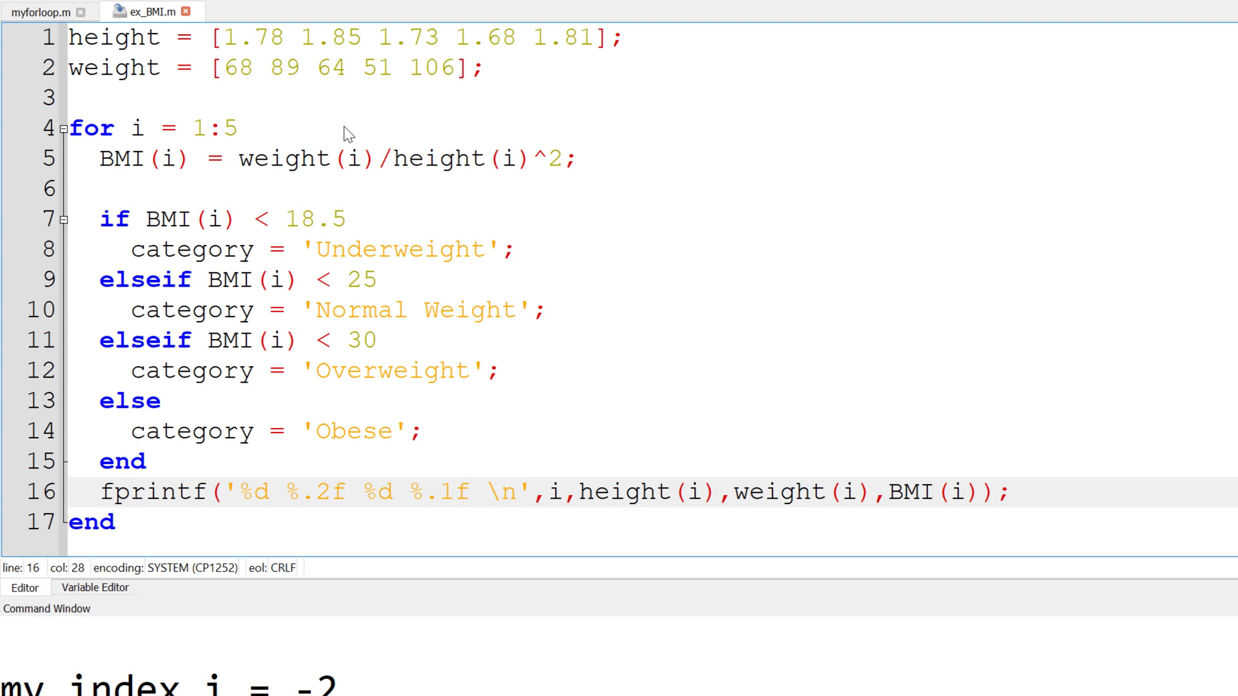
{"action": "type", "text": "%s"}
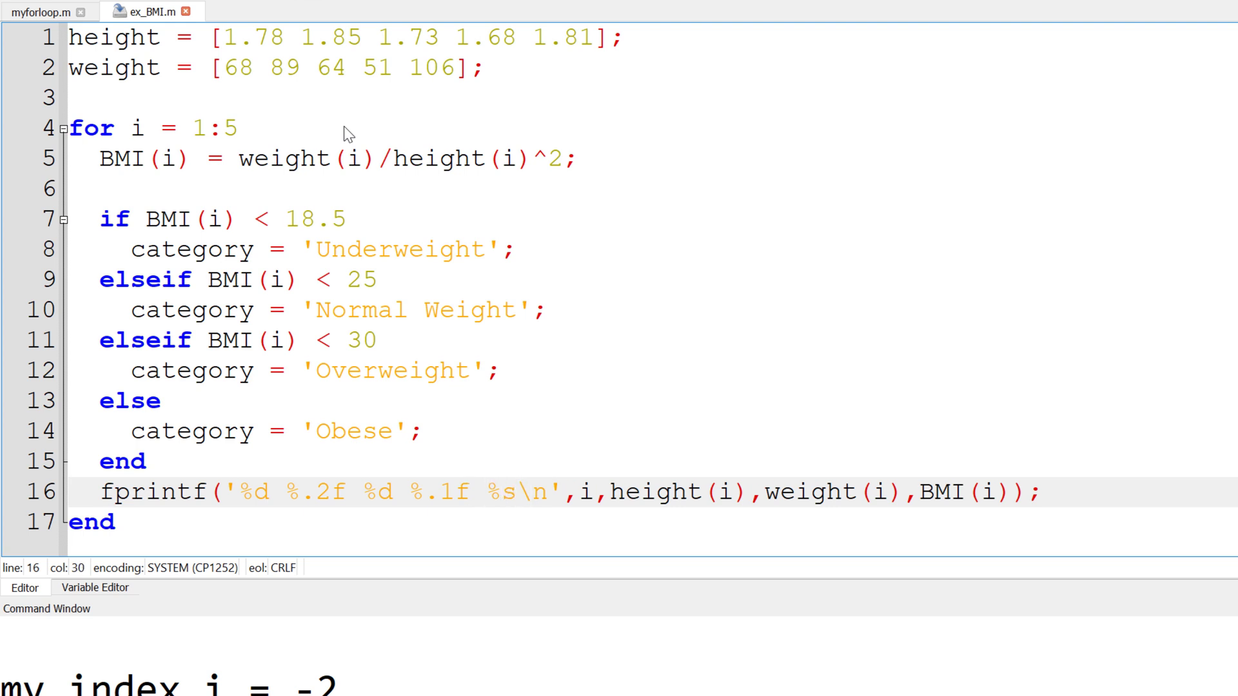
Add %s and category to the fprintf line, then run ex_BMI to list labelled BMI rows.
{"action": "key", "text": "Right"}
{"action": "key", "text": "Right"}
{"action": "key", "text": "Right"}
{"action": "key", "text": "Right"}
{"action": "key", "text": "Right"}
{"action": "key", "text": "Right"}
{"action": "key", "text": "Right"}
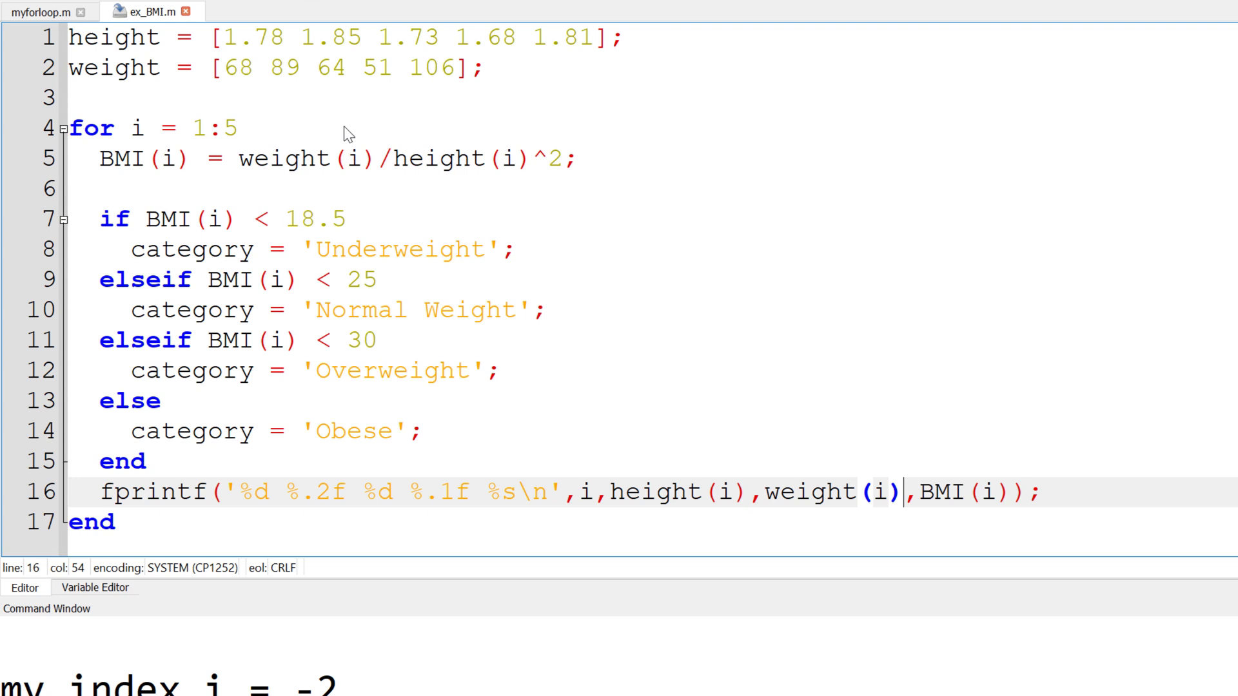
{"action": "key", "text": "Right"}
{"action": "key", "text": "Right"}
{"action": "key", "text": "Right"}
{"action": "key", "text": "Right"}
{"action": "key", "text": "Right"}
{"action": "key", "text": "Right"}
{"action": "key", "text": "Right"}
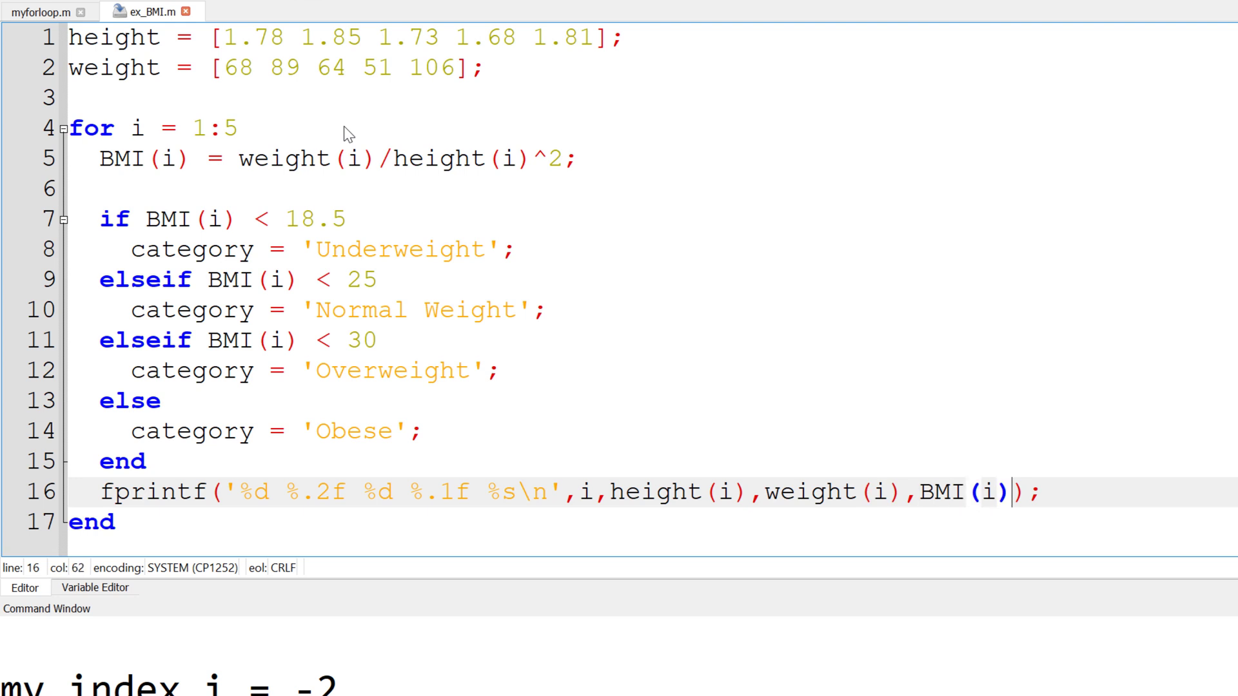
{"action": "type", "text": ",ca"}
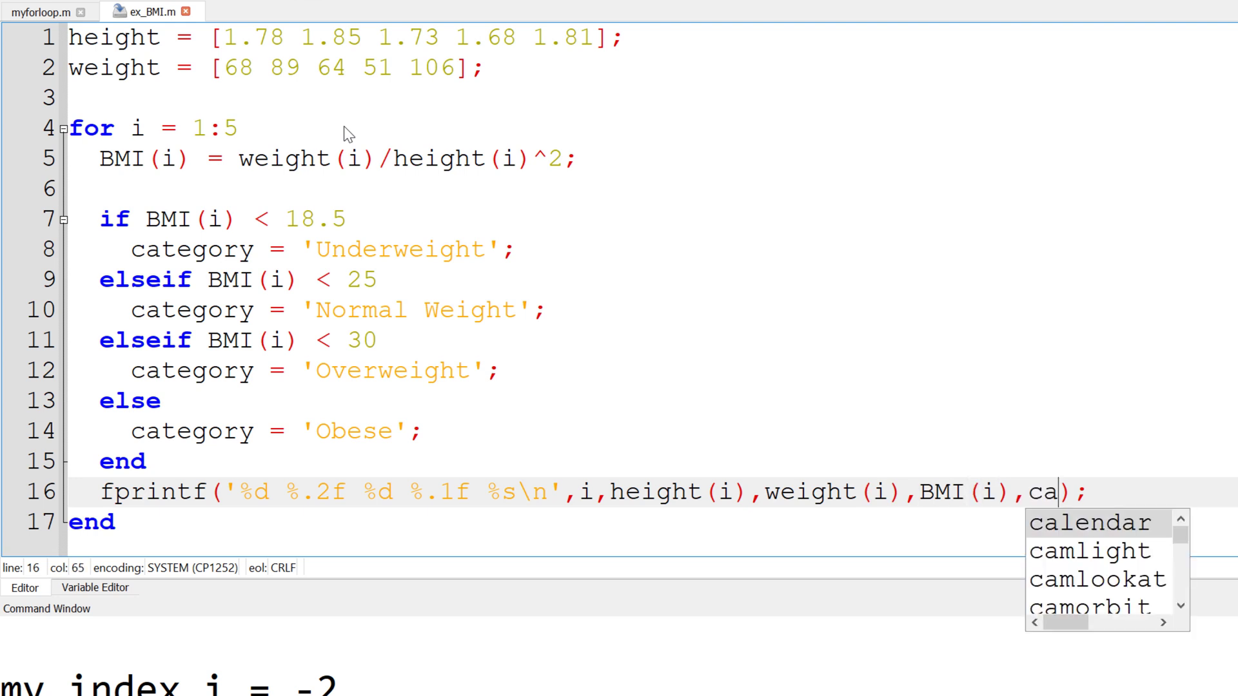
{"action": "type", "text": "tegory"}
{"action": "key", "text": "Right"}
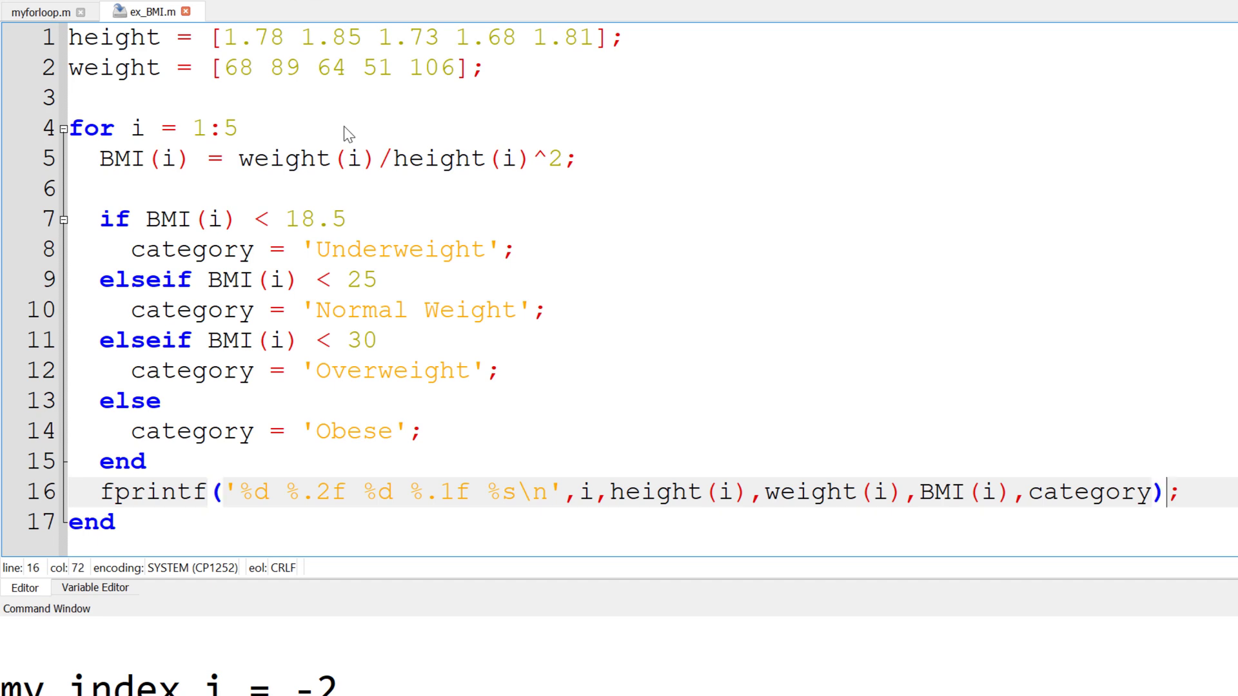
{"action": "key", "text": "Right"}
{"action": "key", "text": "F5"}
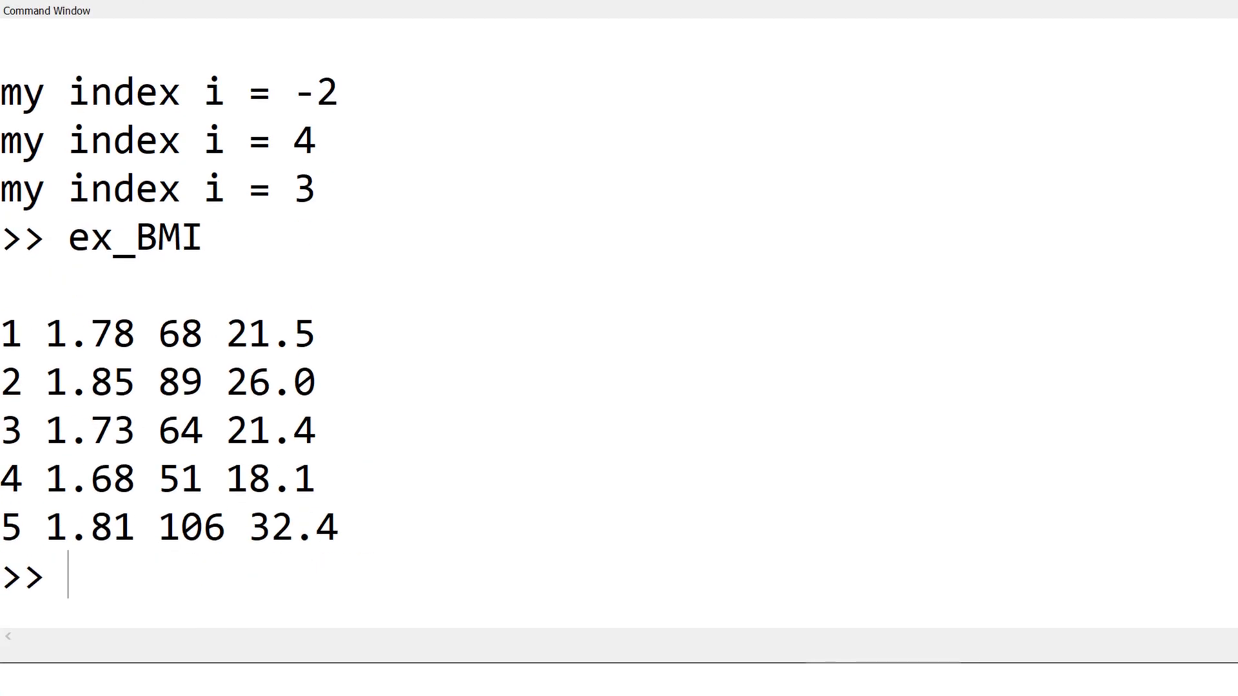
{"action": "key", "text": "F5"}
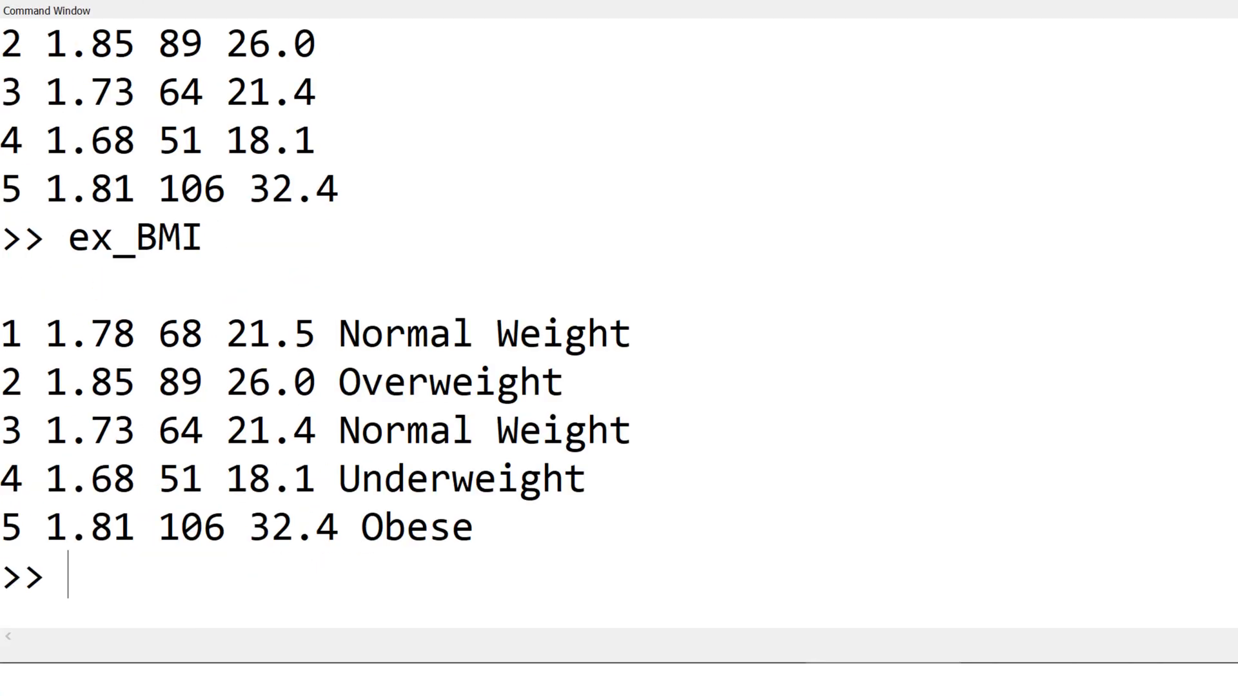